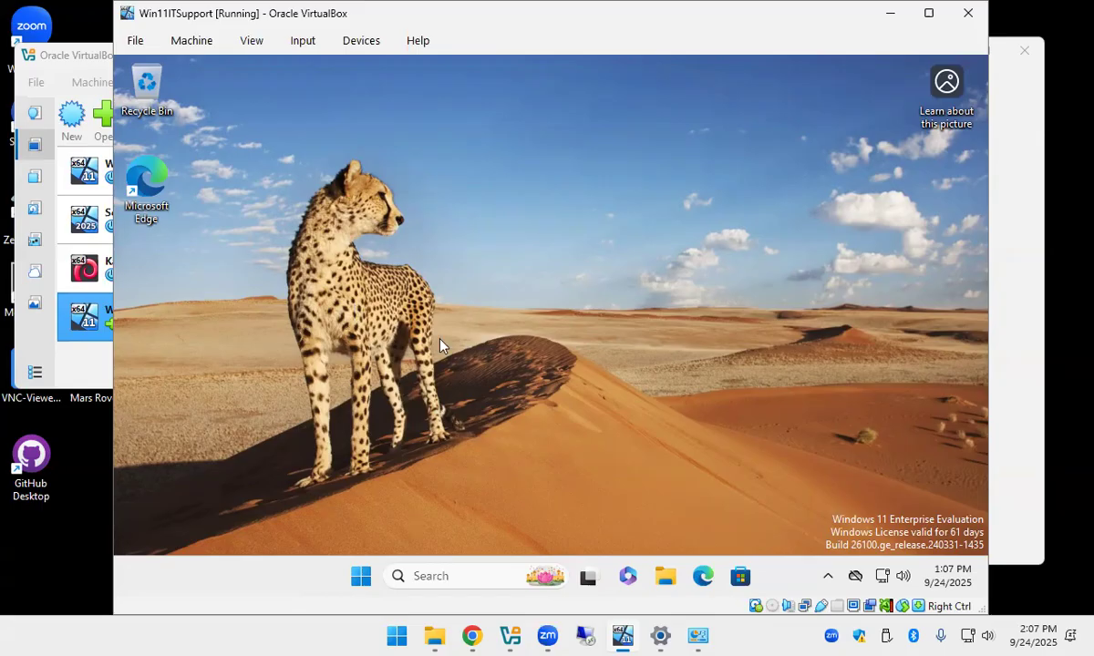
Shut down the Win11ITSupport guest from the Start menu, then return to VirtualBox Manager.
right_click(360, 578)
mouse_move(367, 501)
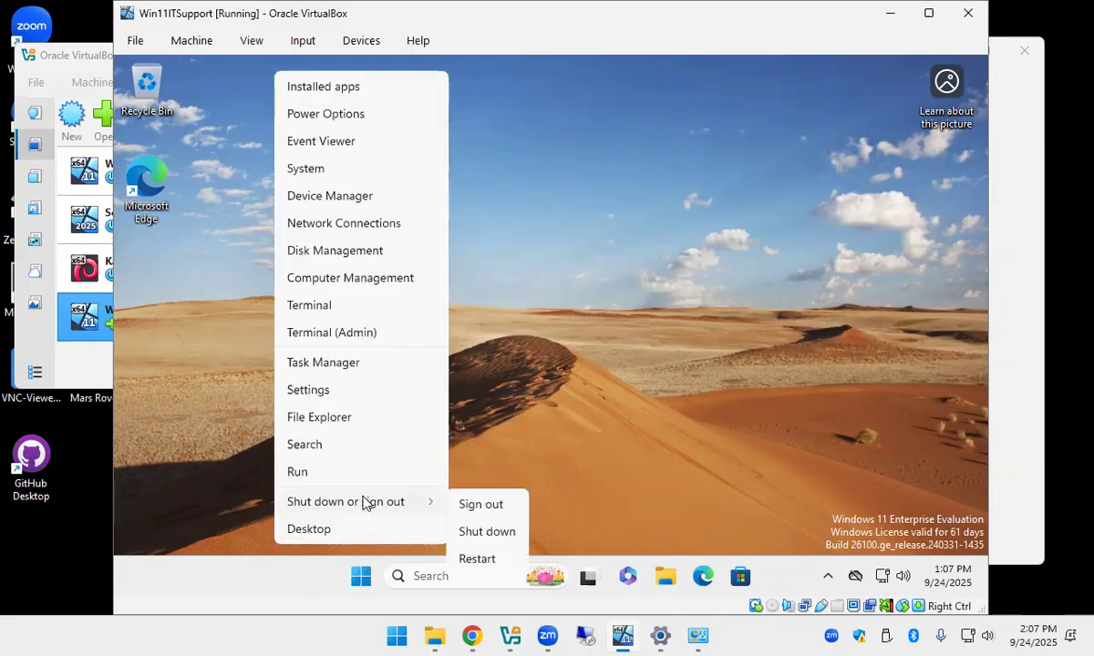
left_click(506, 534)
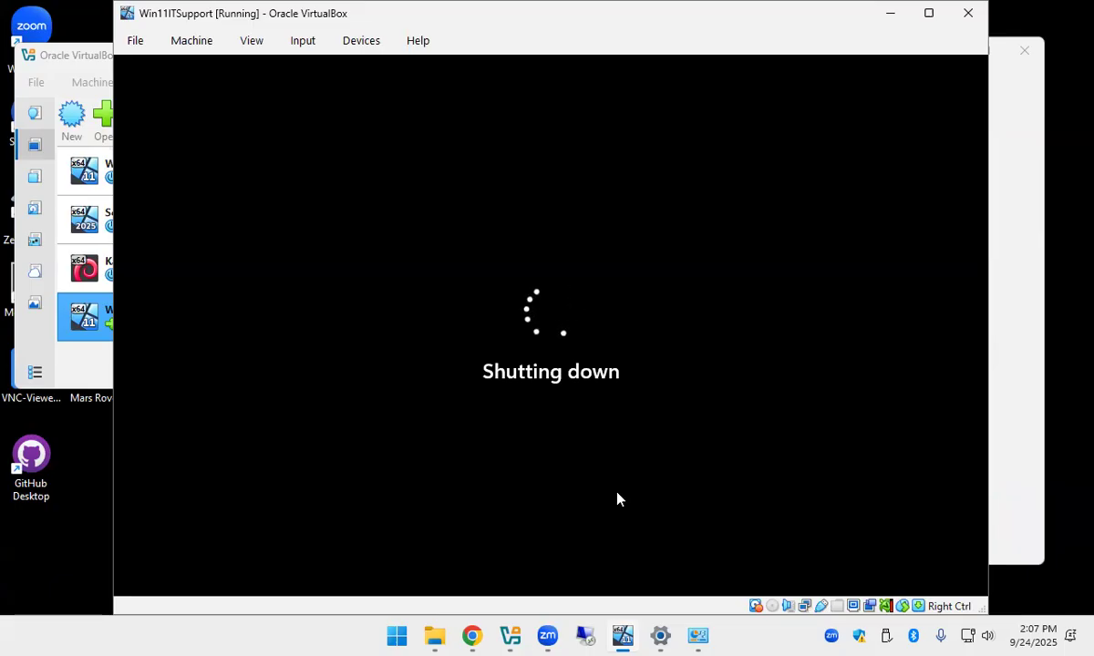
left_click(622, 639)
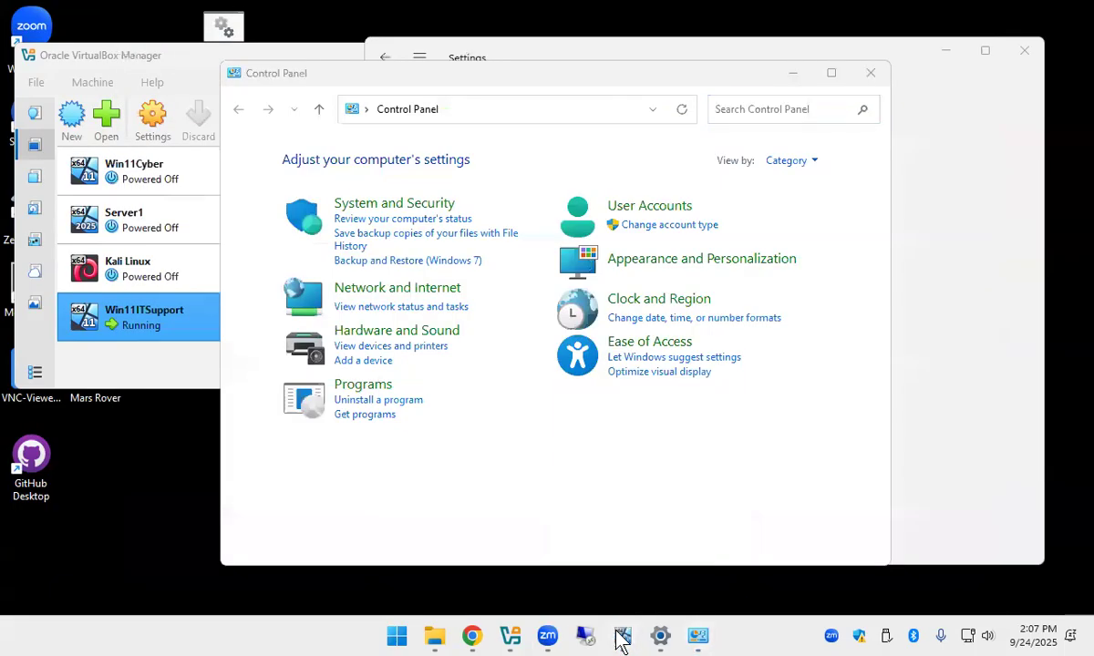
left_click(622, 640)
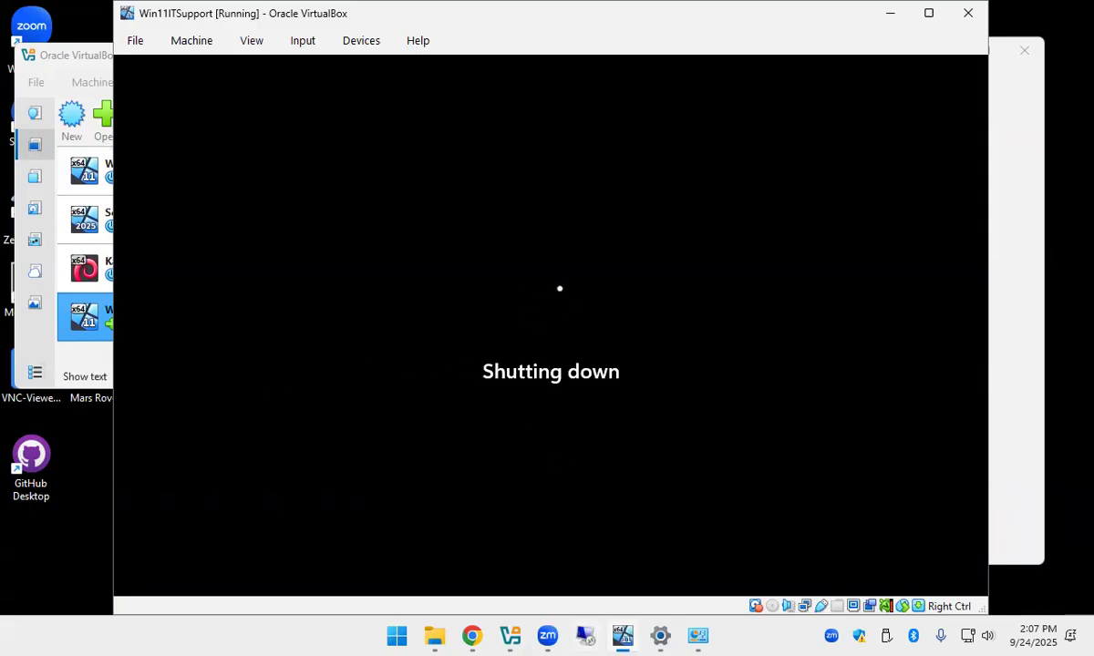
left_click(623, 637)
left_click(624, 638)
left_click(84, 58)
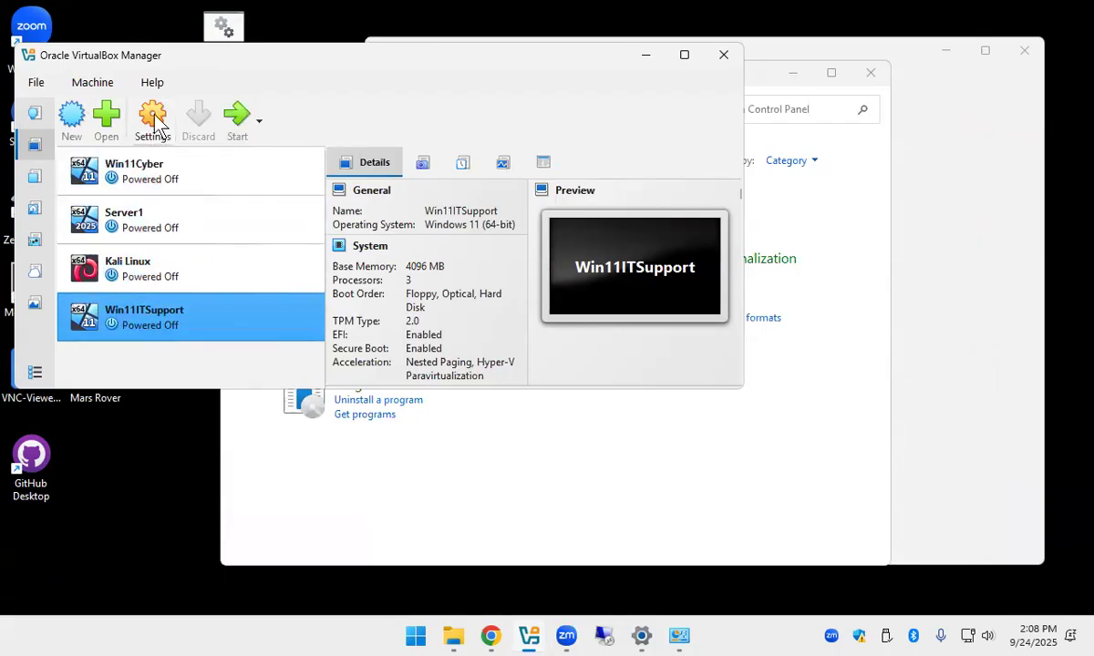
Open the Win11ITSupport VM's Settings dialog and enlarge it.
right_click(158, 321)
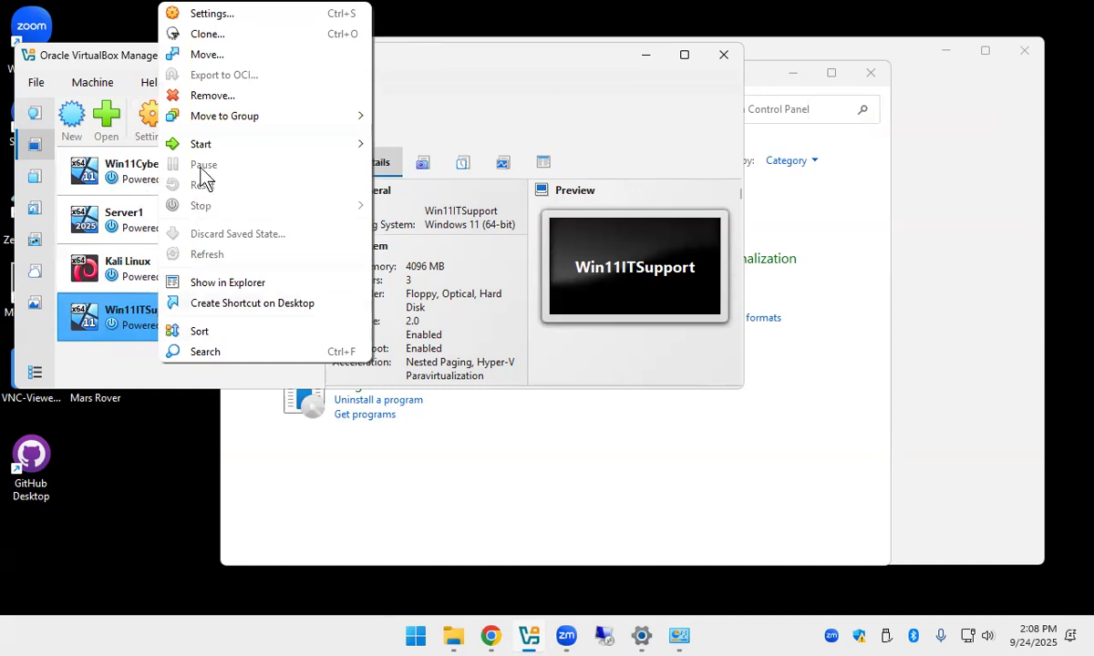
left_click(217, 17)
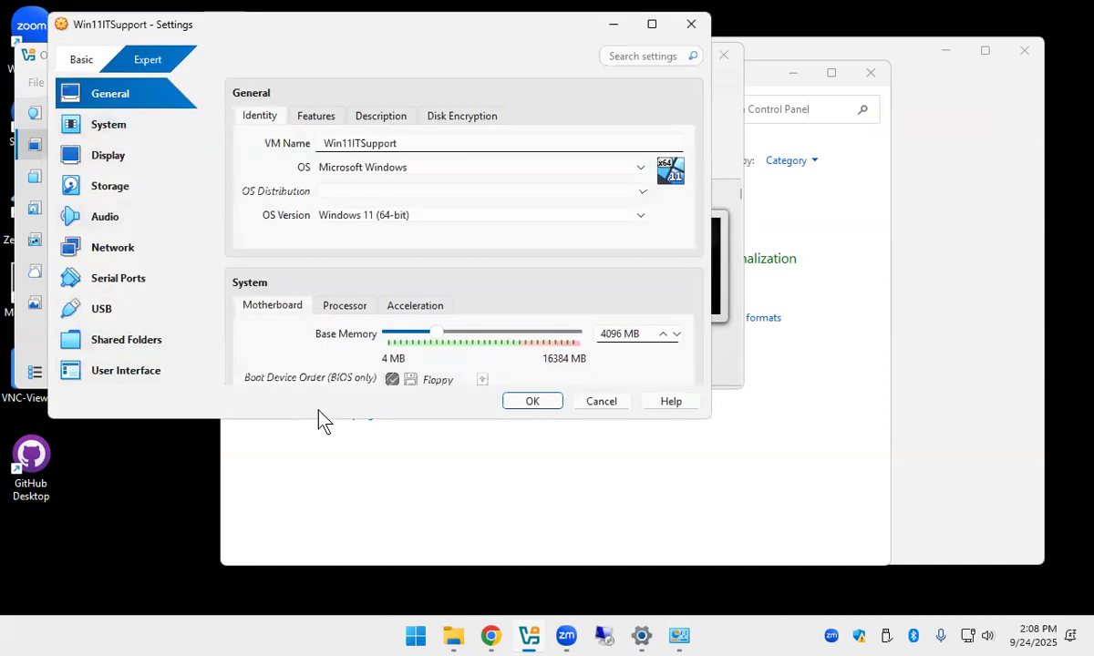
left_click_drag(317, 419, 274, 539)
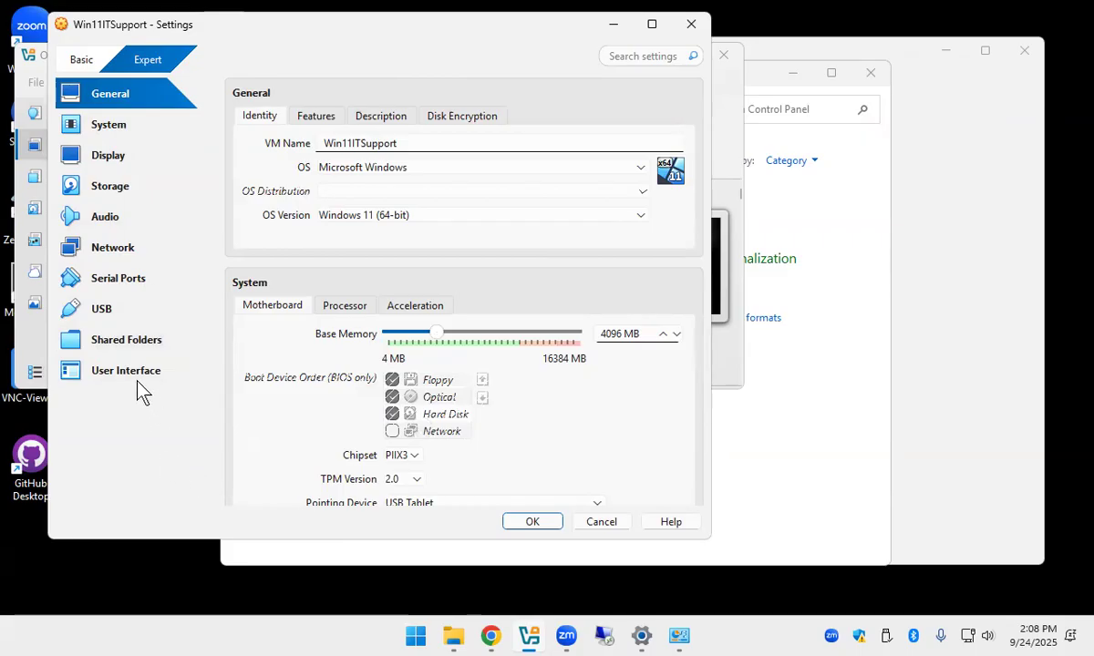
Review Storage: Win11ITSupport.vdi, the empty optical drive and the SATA controller.
left_click(116, 193)
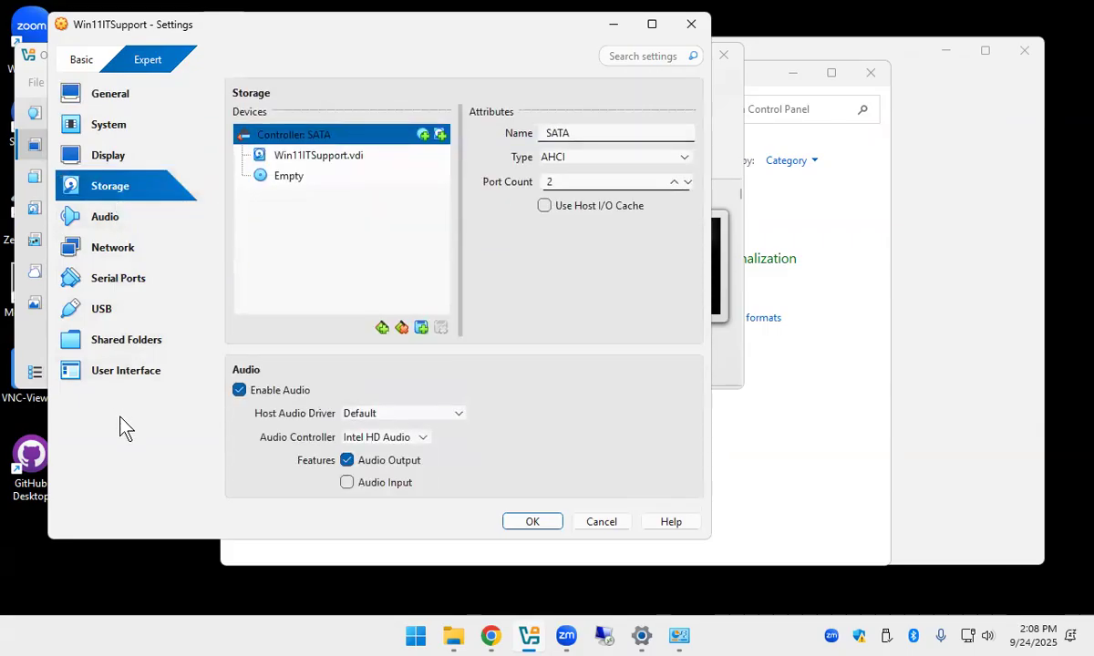
left_click(335, 156)
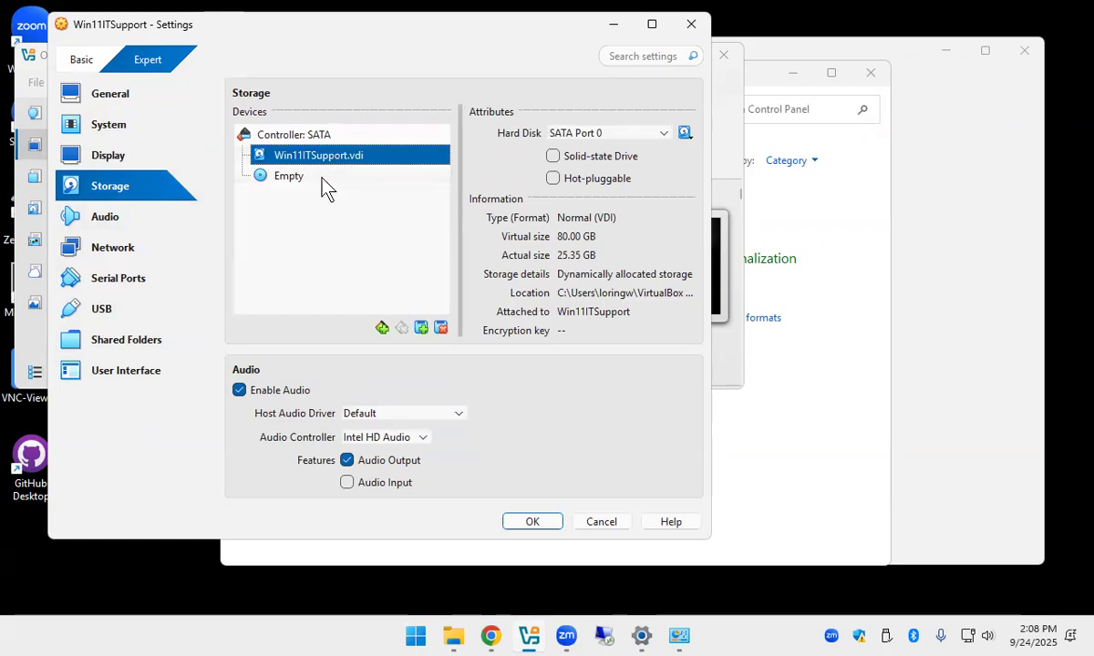
left_click(289, 177)
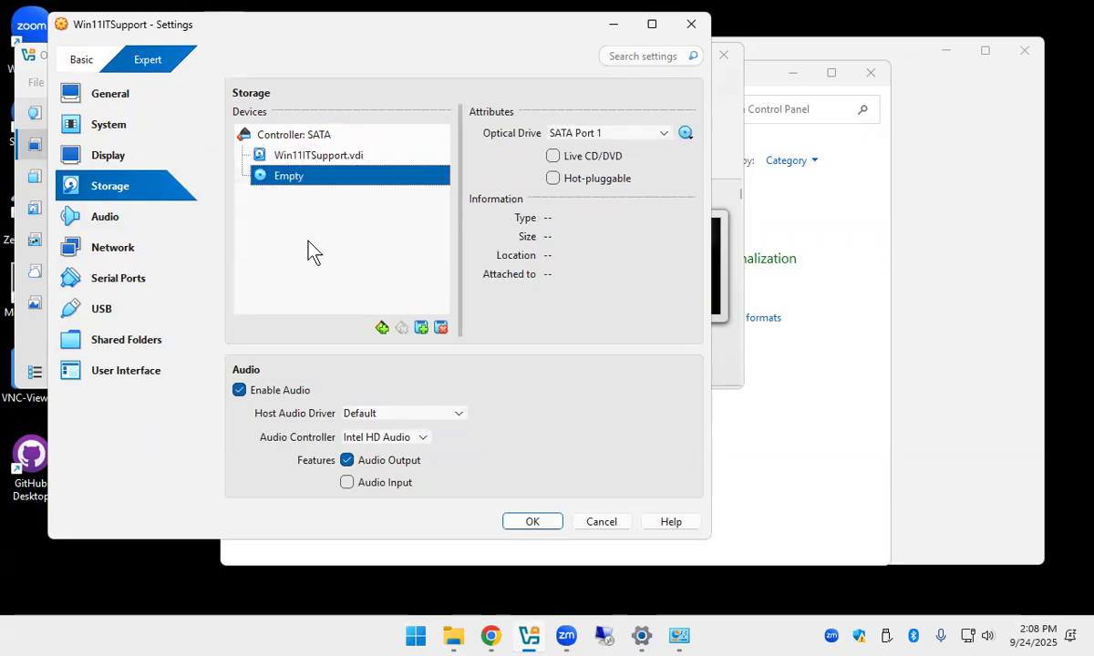
left_click(319, 137)
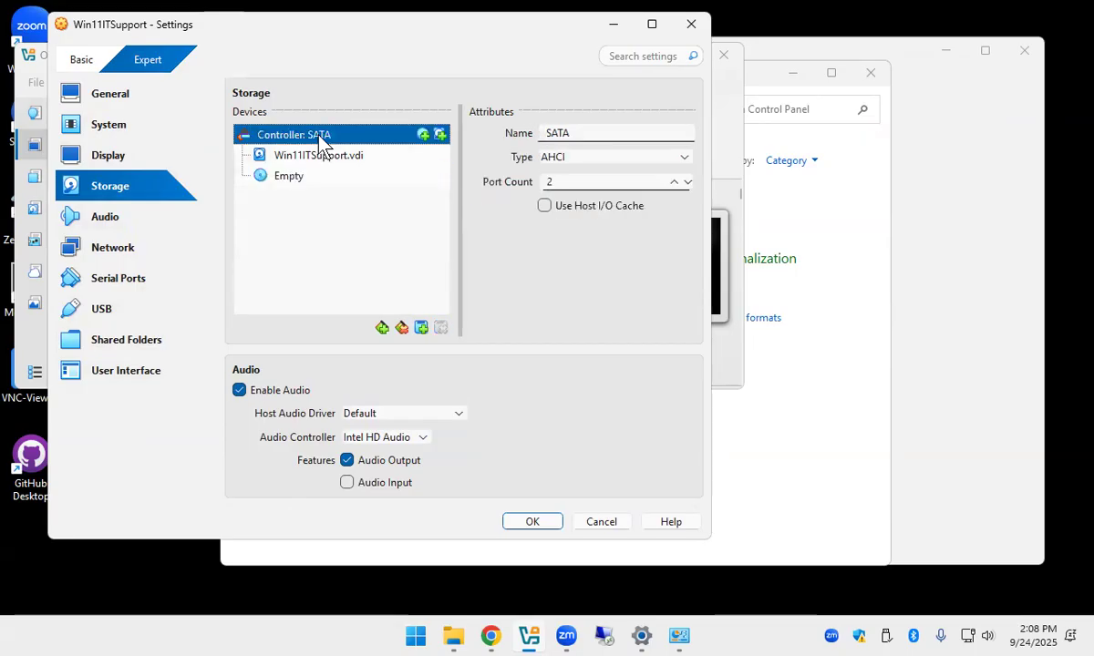
Add a new hard disk attachment to the SATA controller.
left_click(421, 327)
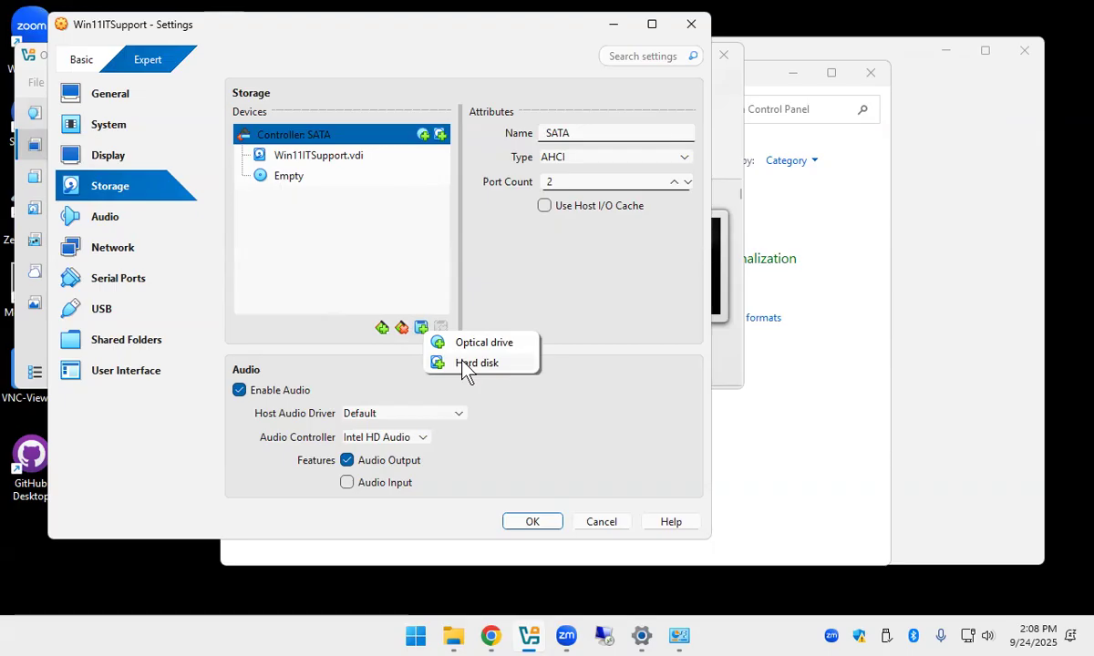
left_click(476, 363)
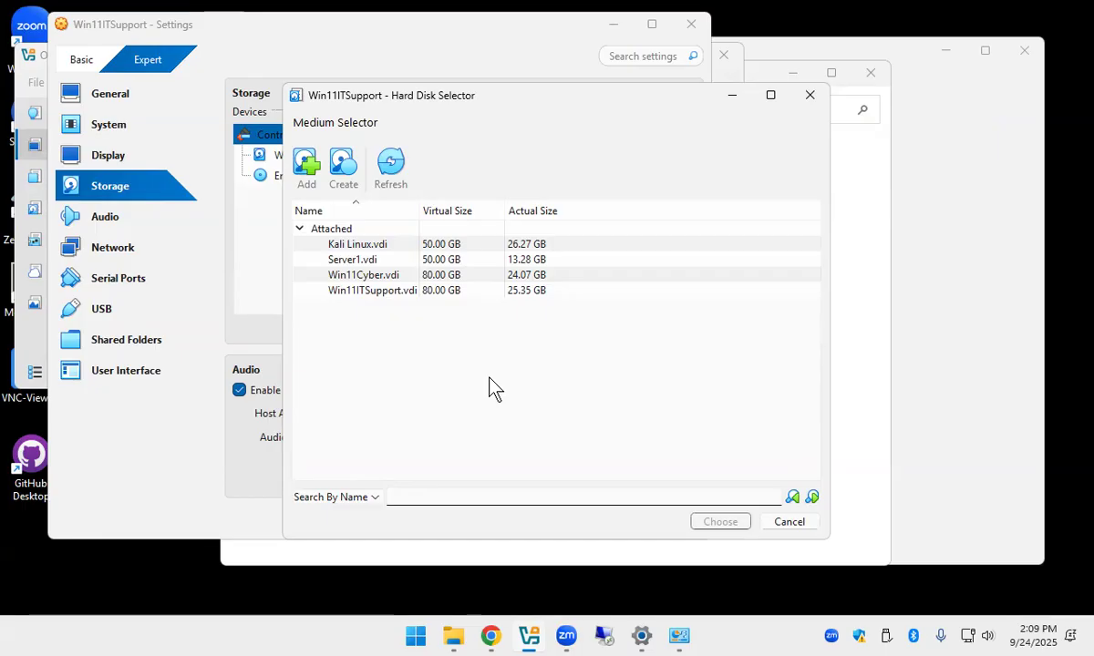
Create Win11ITSupport_1.vdi as a new 80.00 GB VDI disk.
left_click(345, 166)
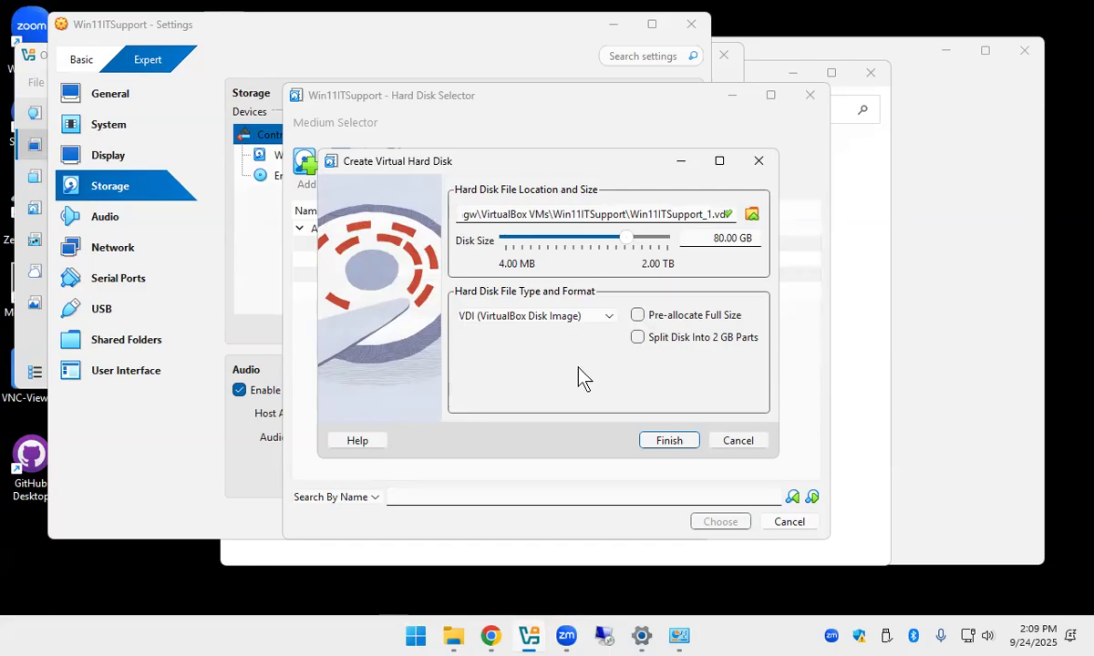
left_click(666, 443)
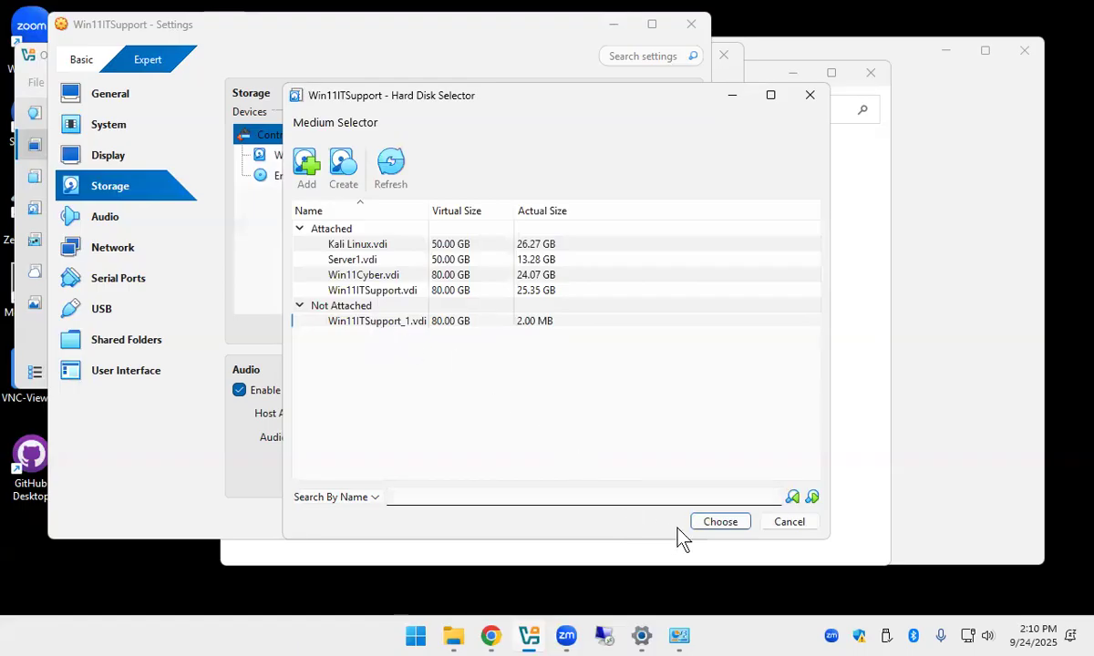
Choose Win11ITSupport_1.vdi from Not Attached to attach it to the SATA controller.
left_click(708, 533)
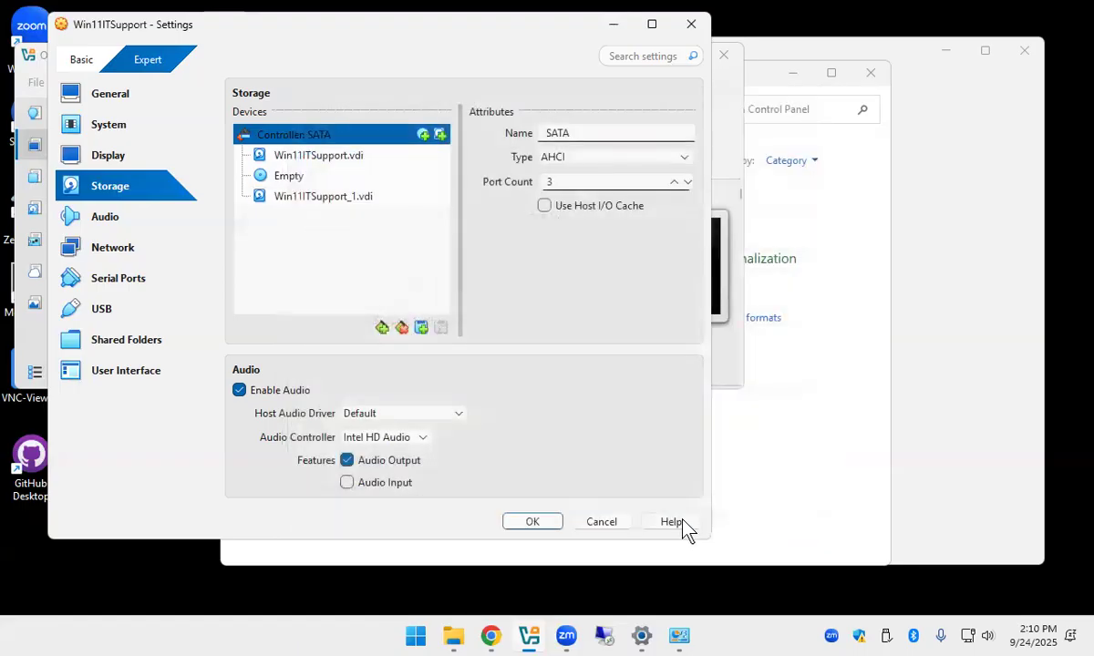
mouse_move(358, 200)
Save the storage settings, start Win11ITSupport, and move its window onto the main screen.
left_click(532, 521)
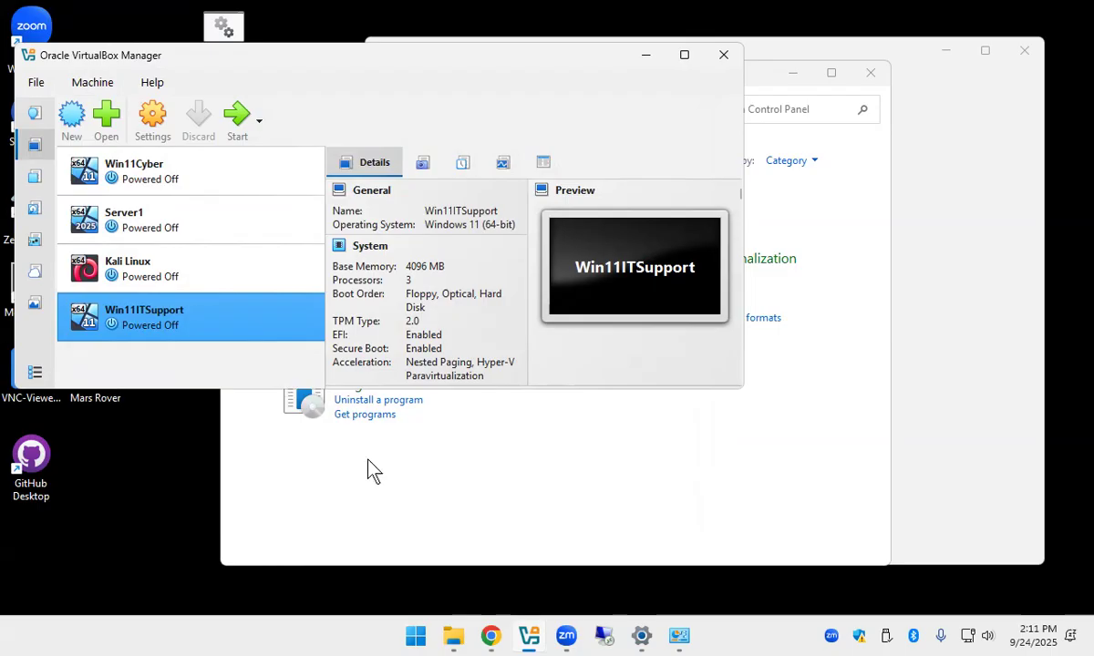
left_click(237, 128)
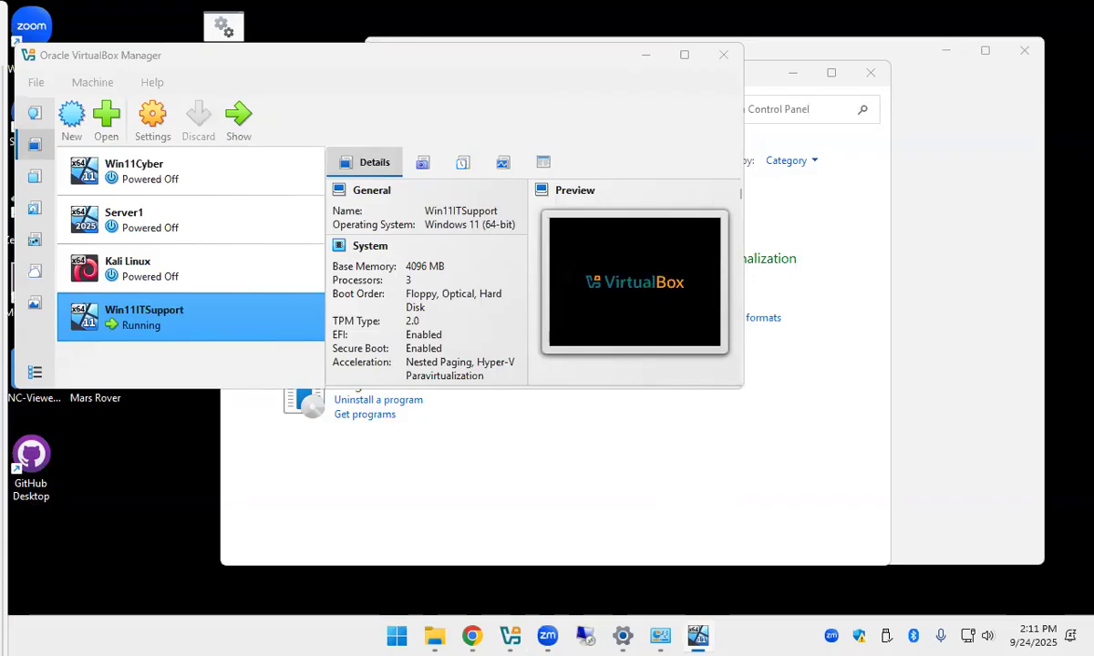
left_click_drag(0, 19, 404, 19)
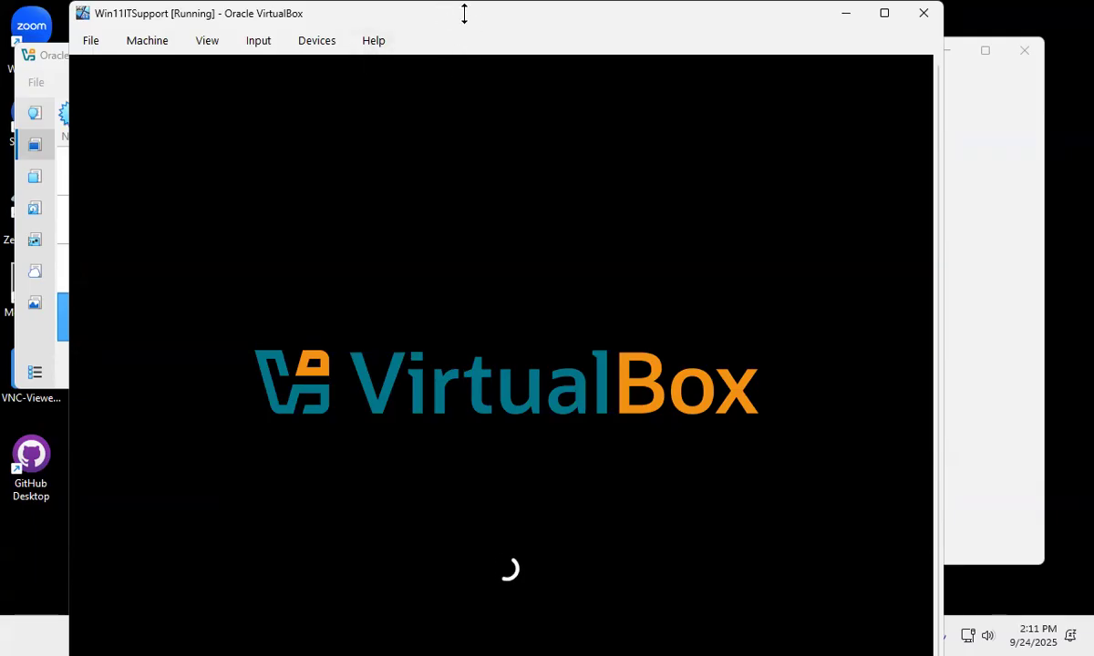
Shorten the VM window from the top and move it back up while it boots.
left_click_drag(464, 13, 469, 94)
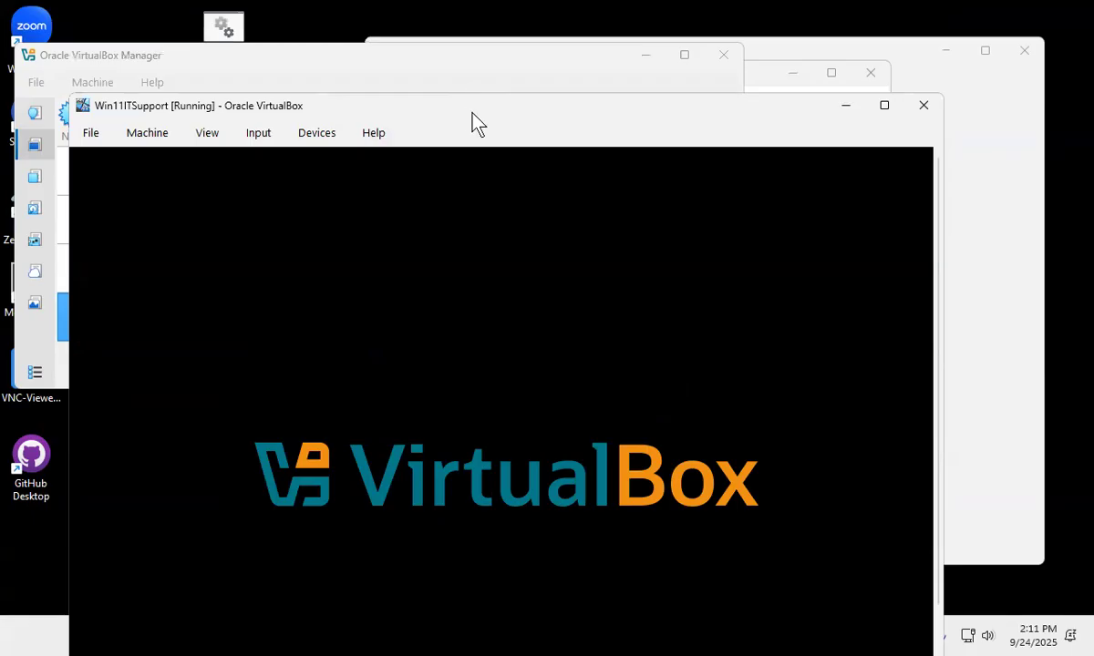
left_click_drag(467, 112, 490, 55)
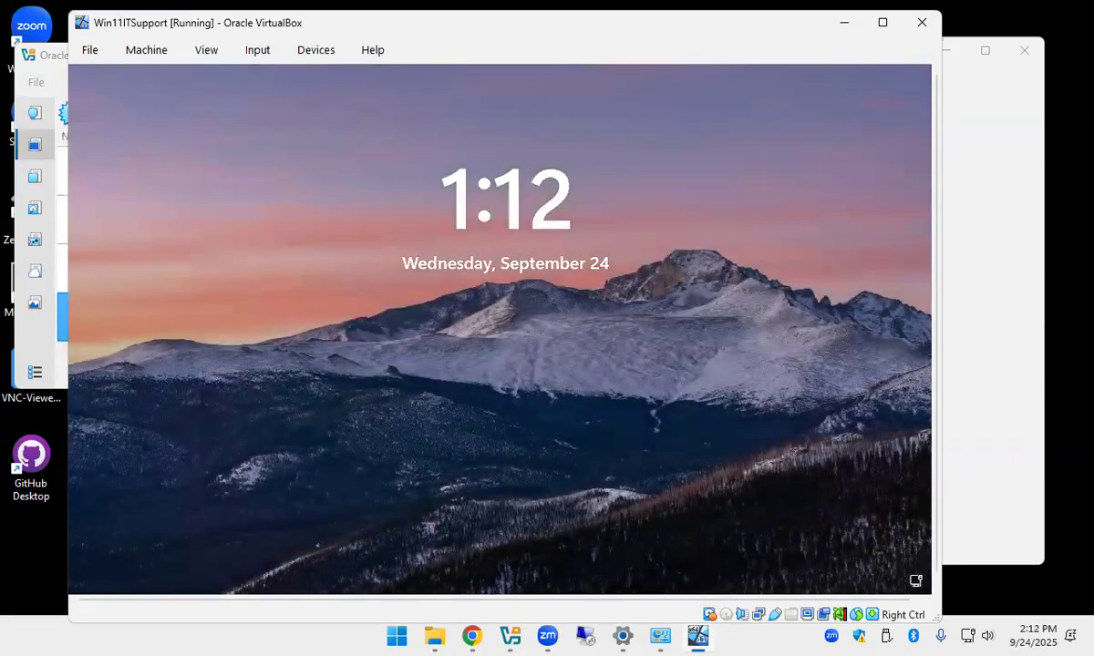
Sign in to the Windows 11 guest with the user account password.
left_click(596, 261)
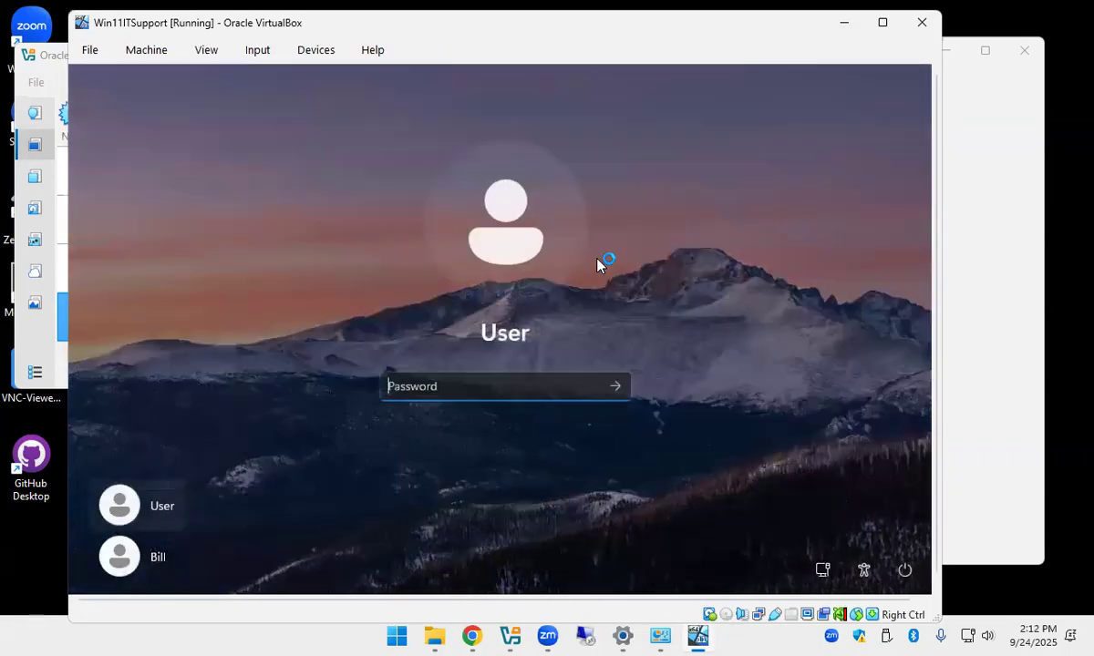
type("password12")
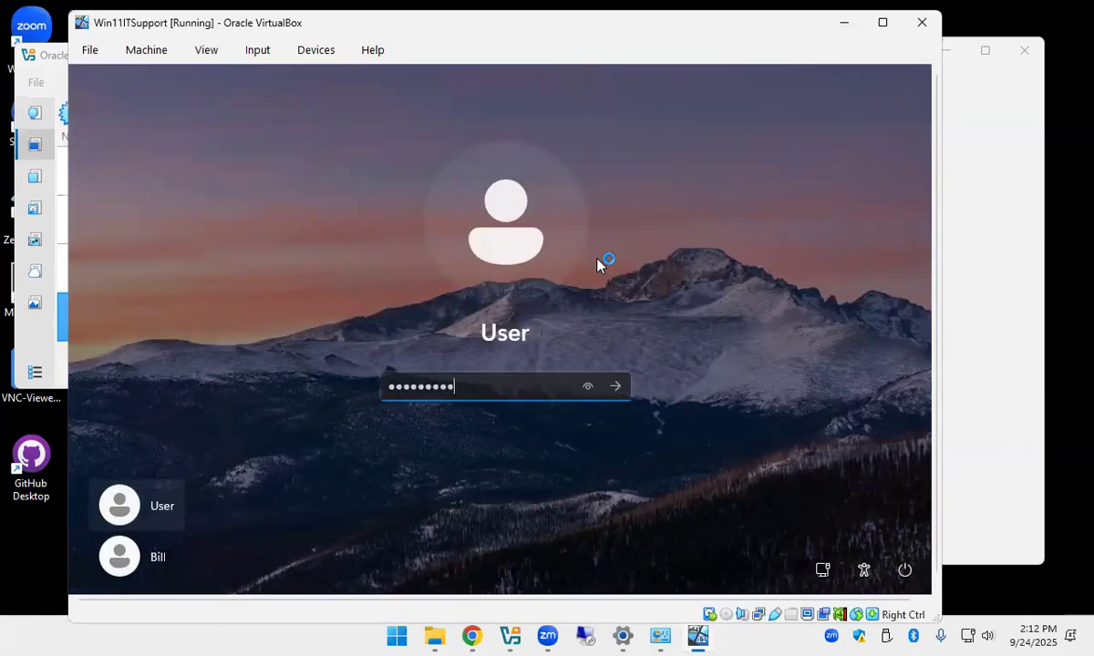
key("Return")
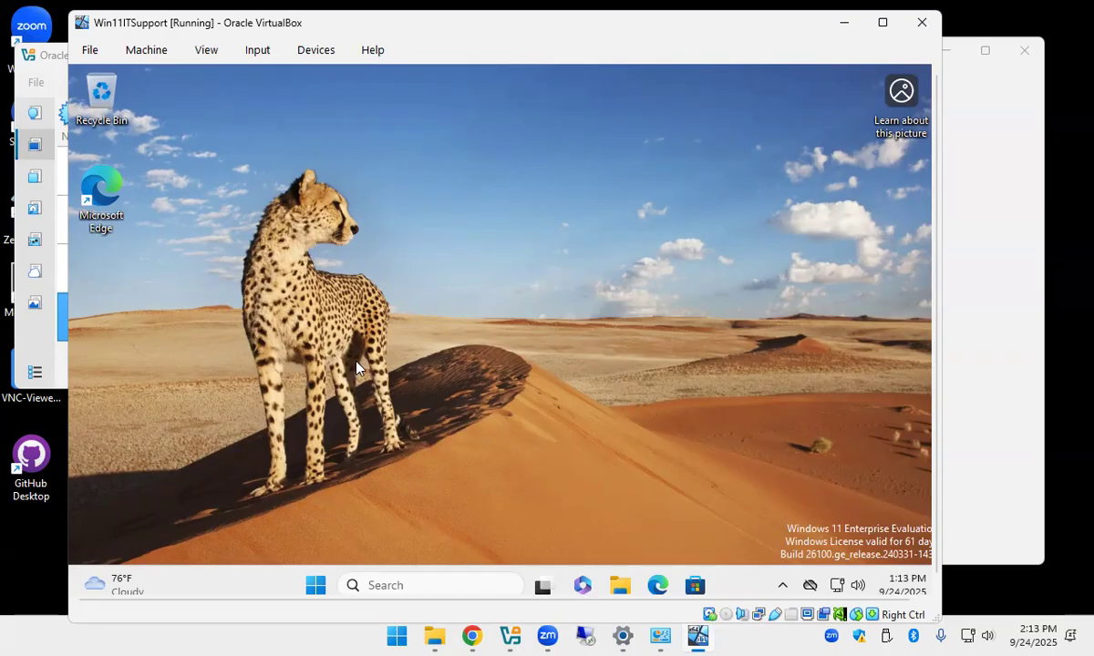
Launch Computer Management from the guest Start button's Win+X menu.
right_click(324, 591)
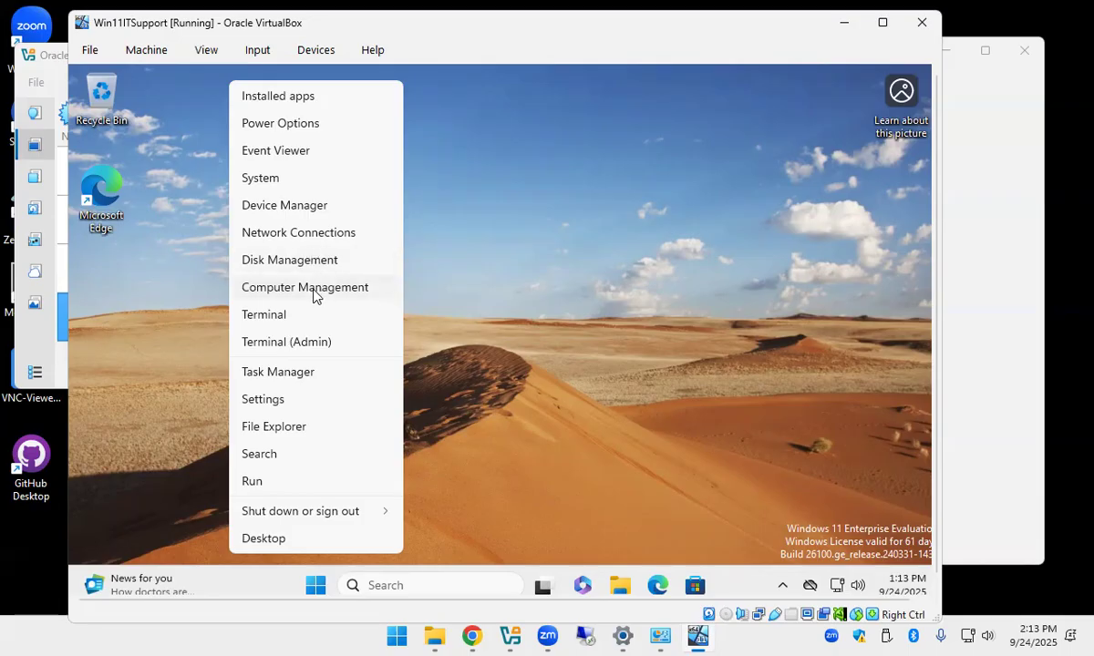
left_click(313, 288)
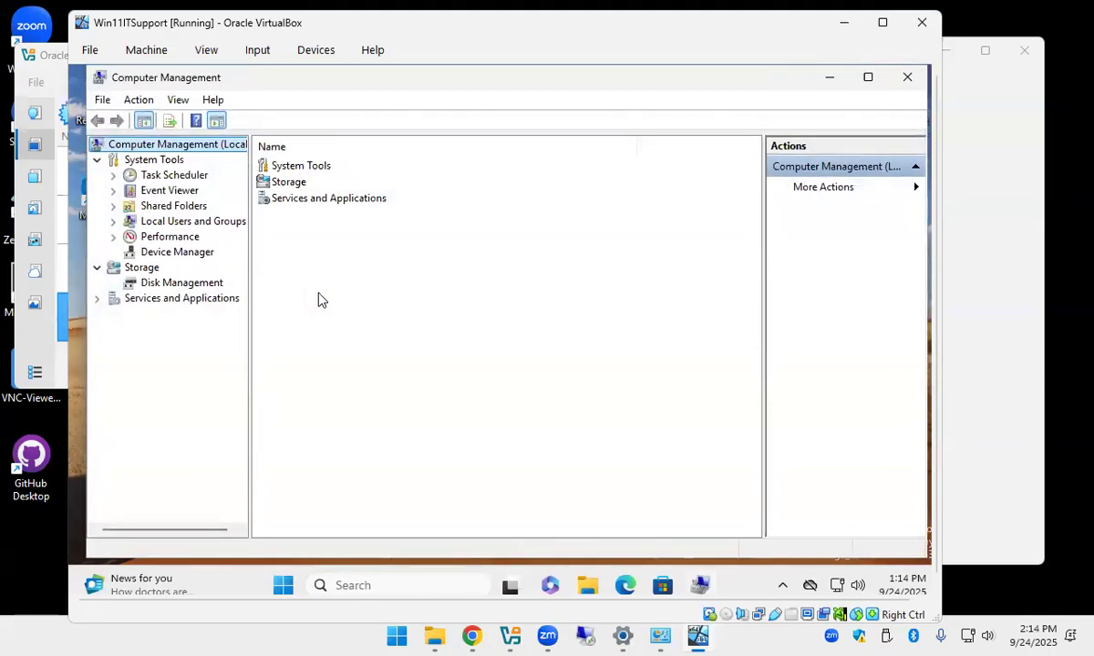
Maximize the Computer Management window inside the guest.
left_click(868, 79)
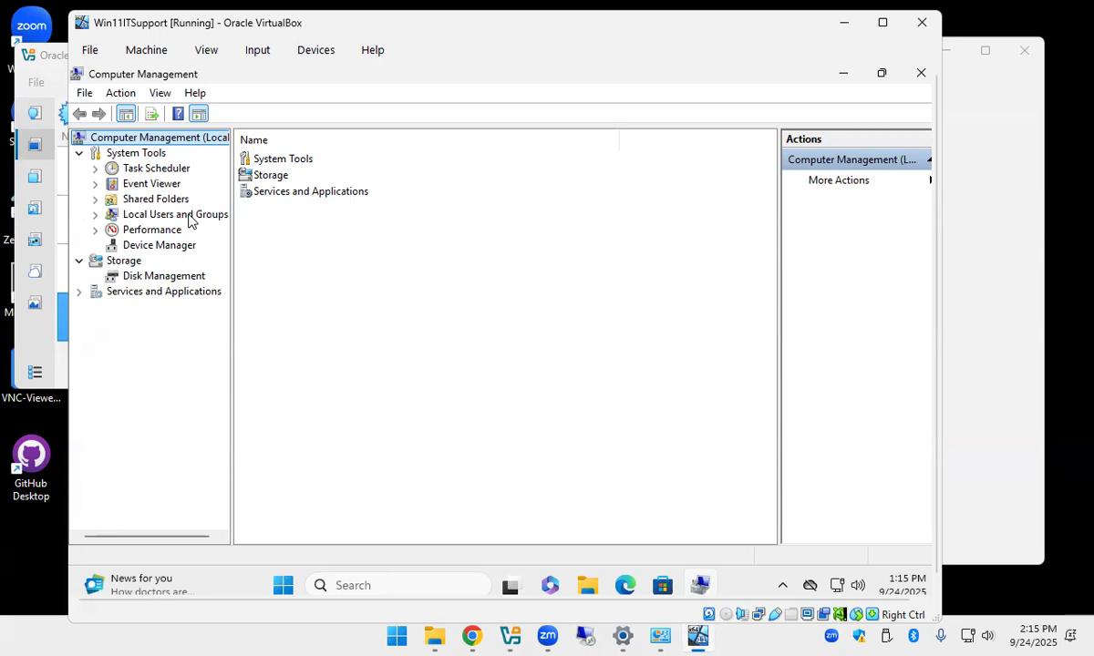
In Disk Management, initialize the new 80 GB Disk 1 with the GPT partition style.
left_click(131, 280)
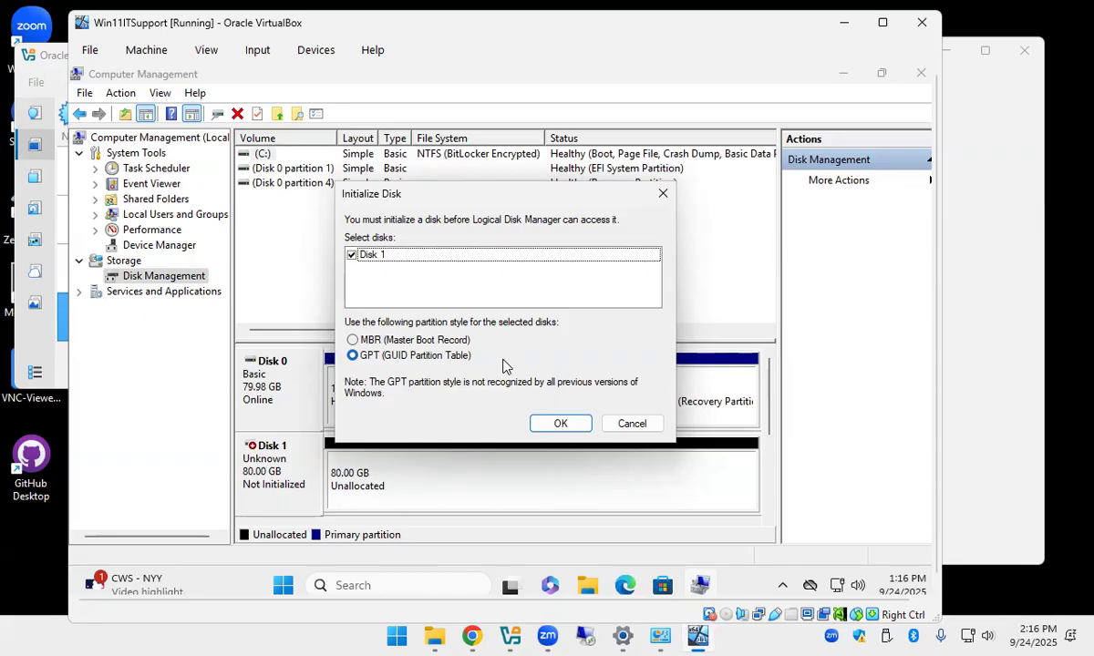
left_click(560, 427)
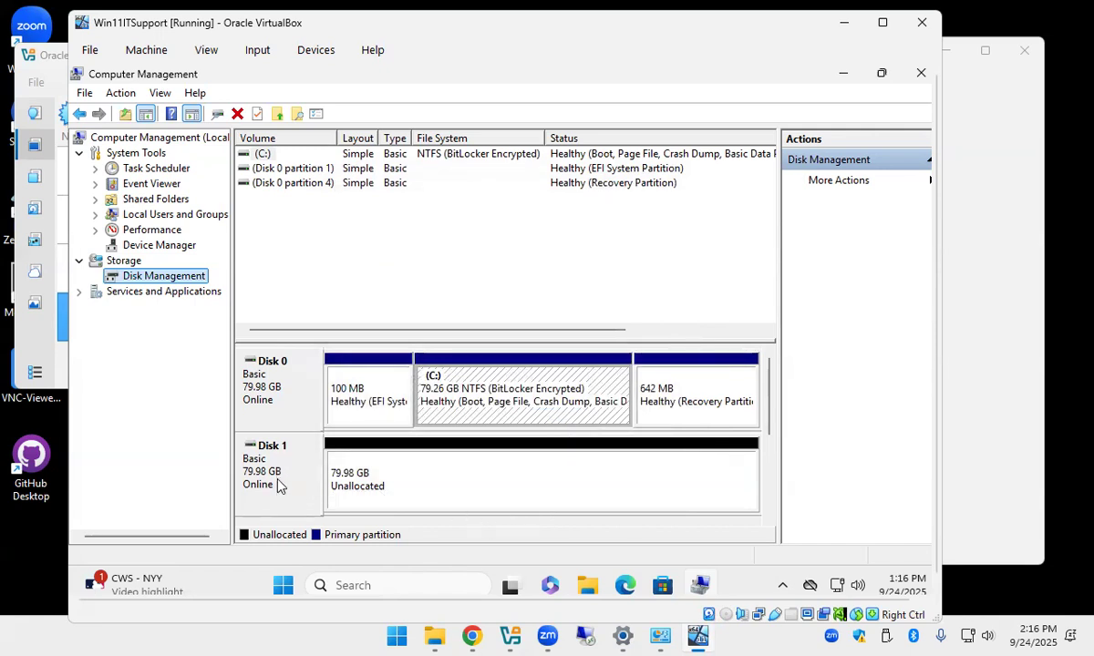
Select Disk 1's 79.98 GB unallocated space and bring up its context menu.
left_click(386, 487)
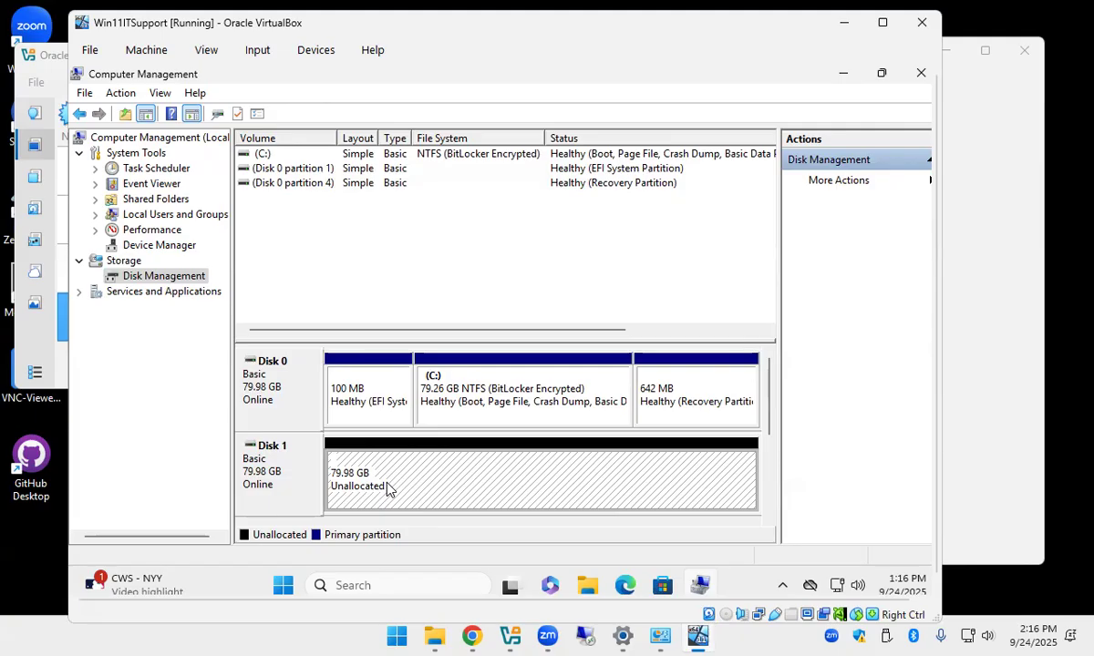
right_click(386, 489)
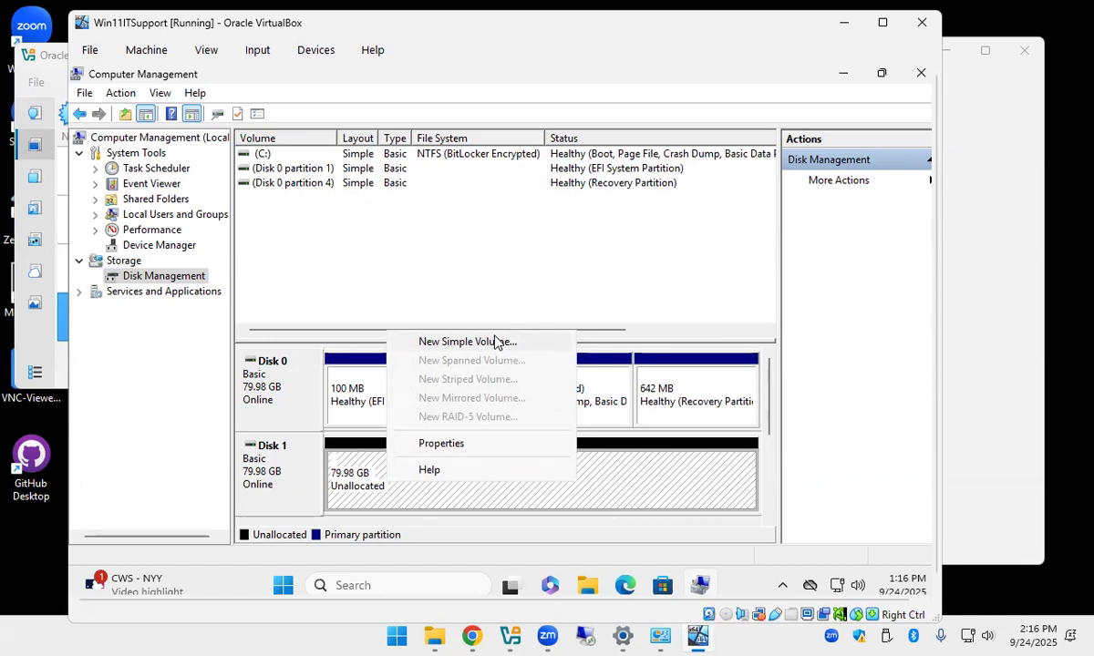
Start a New Simple Volume on Disk 1 using the full 81902 MB size.
left_click(495, 341)
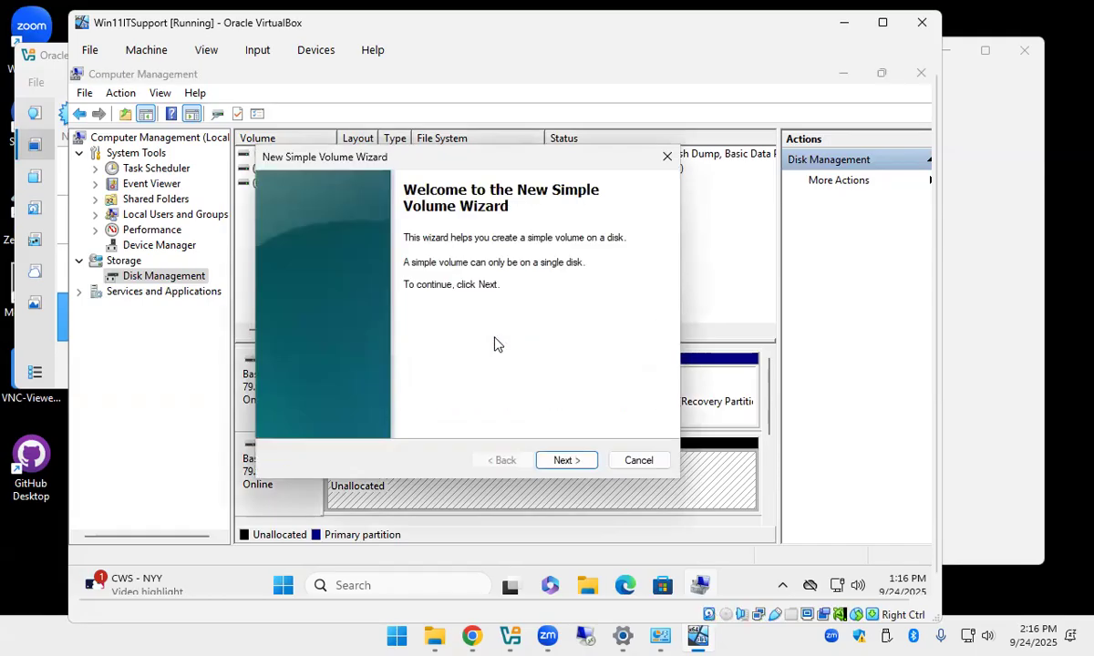
left_click(566, 461)
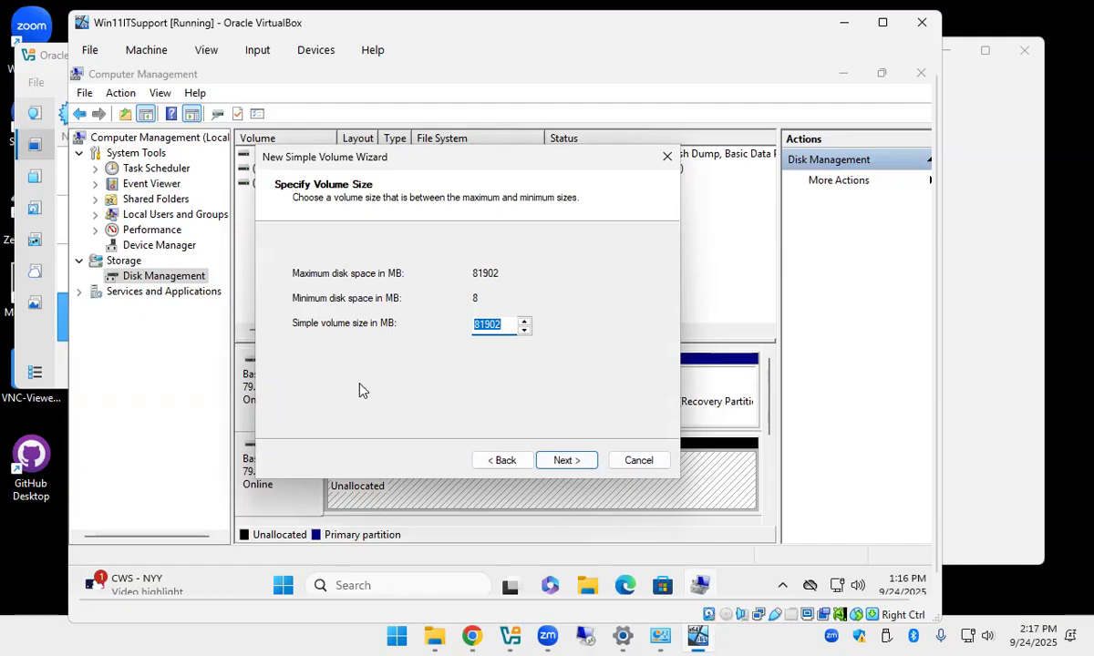
left_click(562, 460)
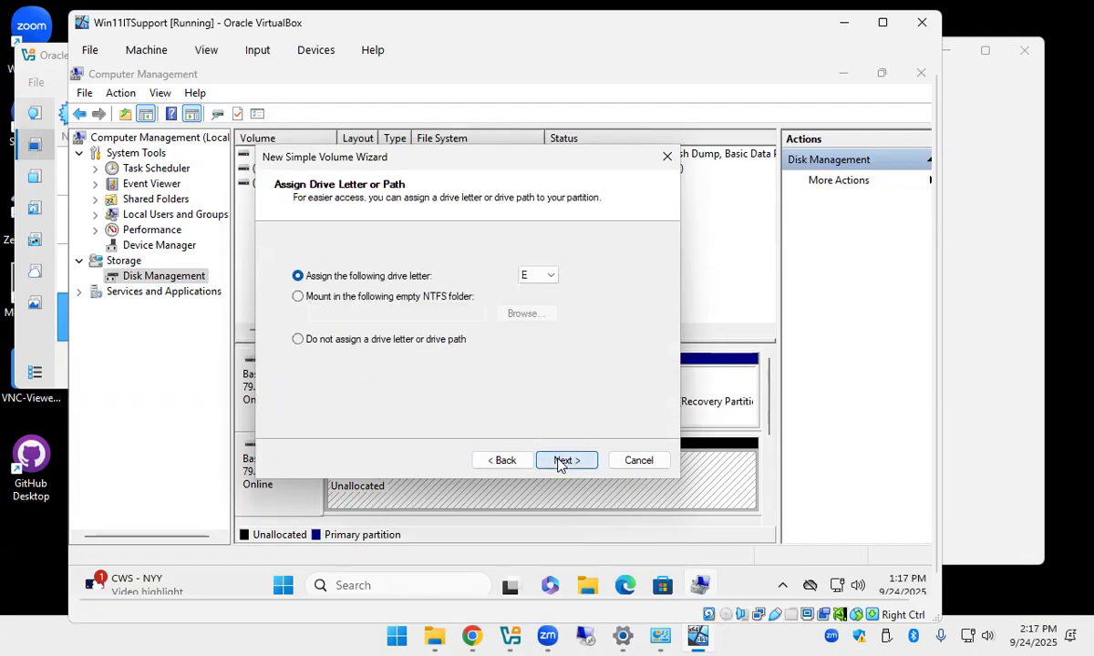
Assign drive letter E to the new volume and dismiss the OneDrive backup notification.
left_click_drag(460, 157, 675, 214)
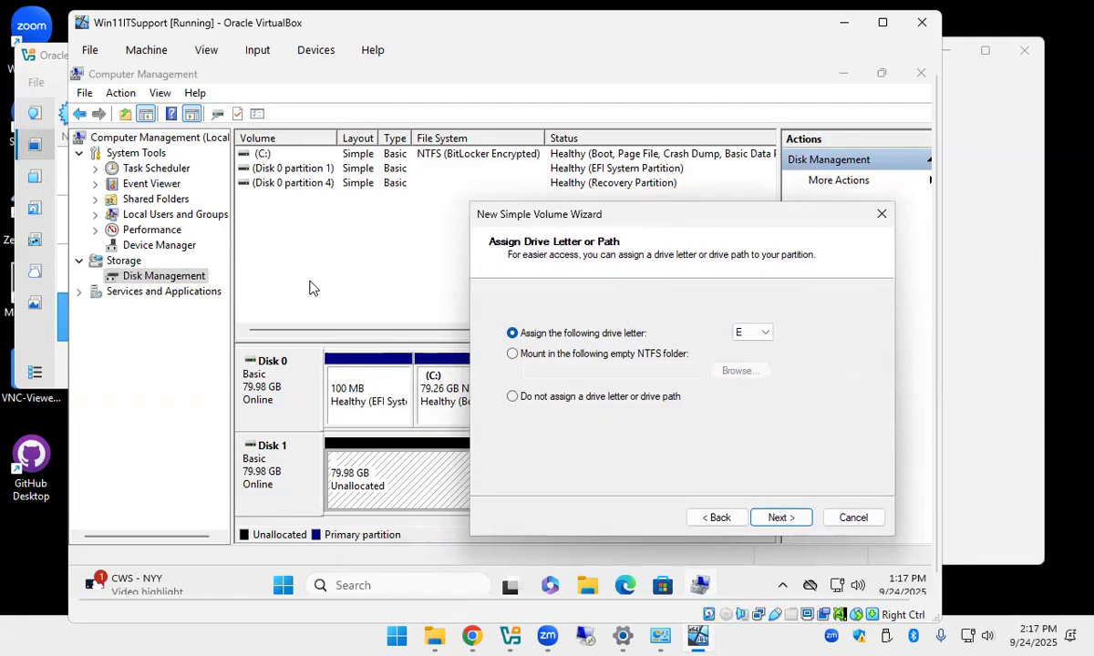
left_click(757, 333)
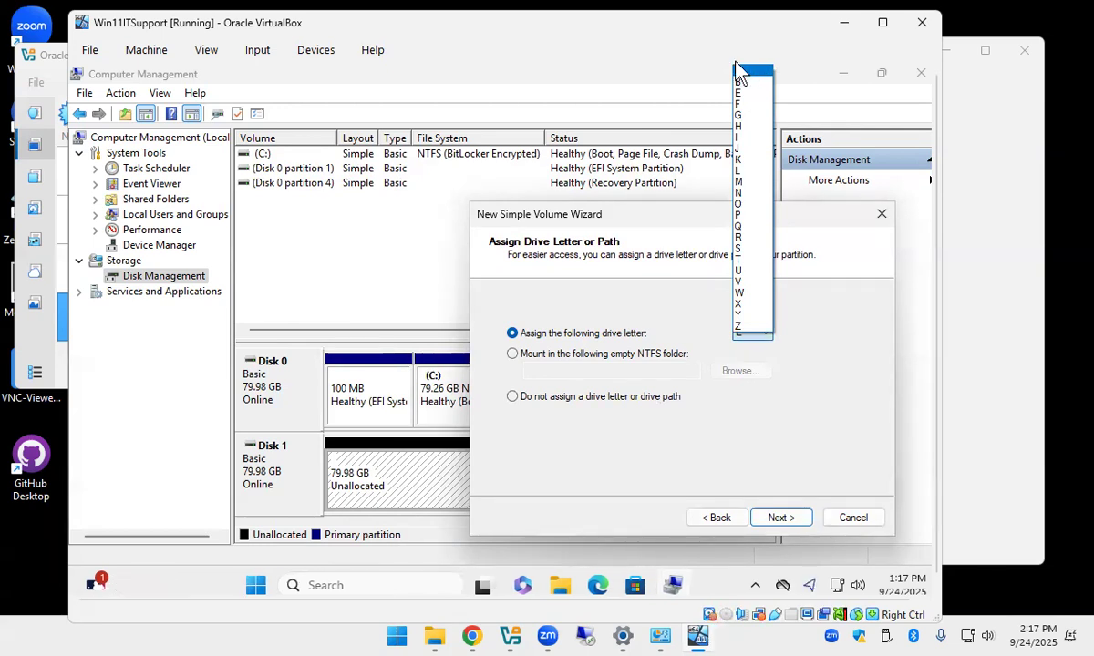
left_click(753, 422)
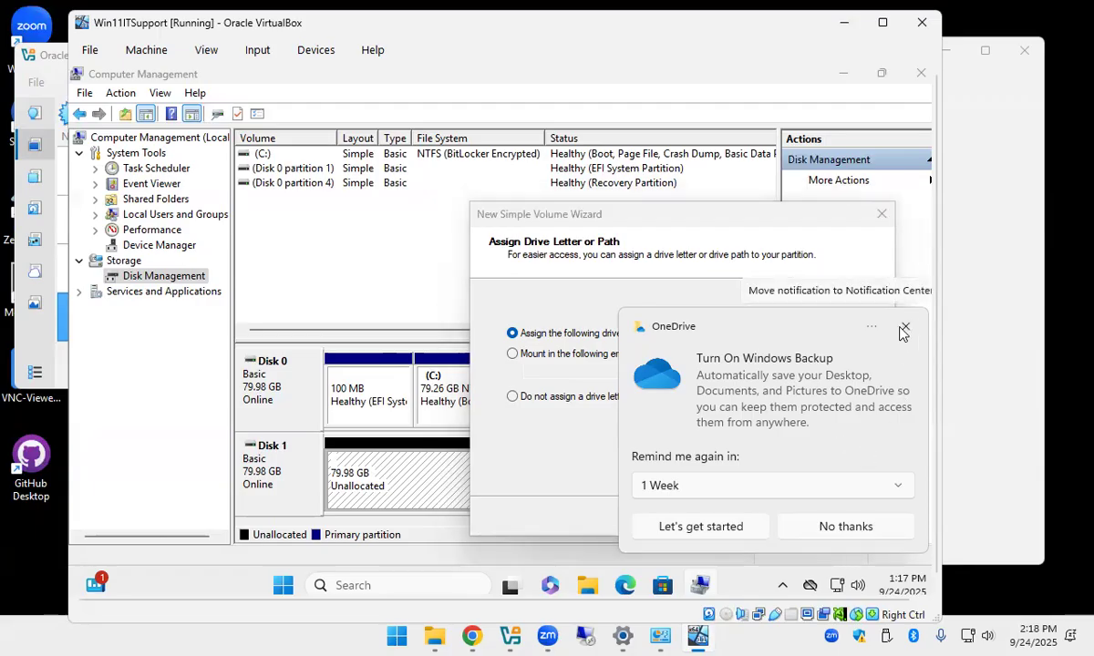
left_click(905, 330)
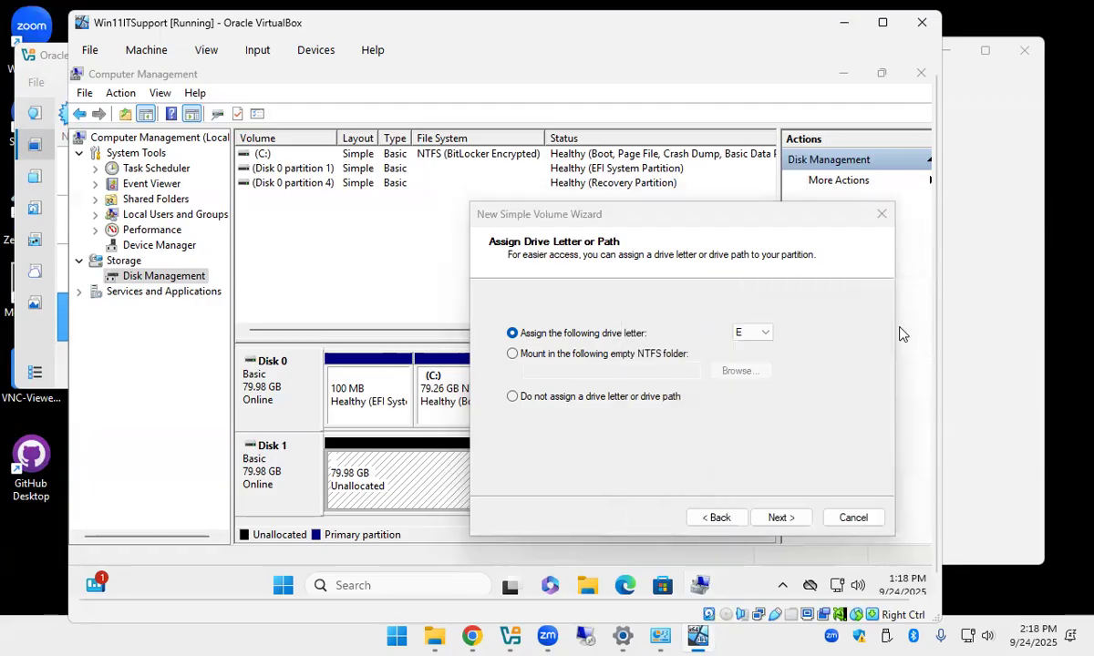
Advance the wizard to Format Partition with NTFS, Default allocation size and quick format.
left_click(781, 518)
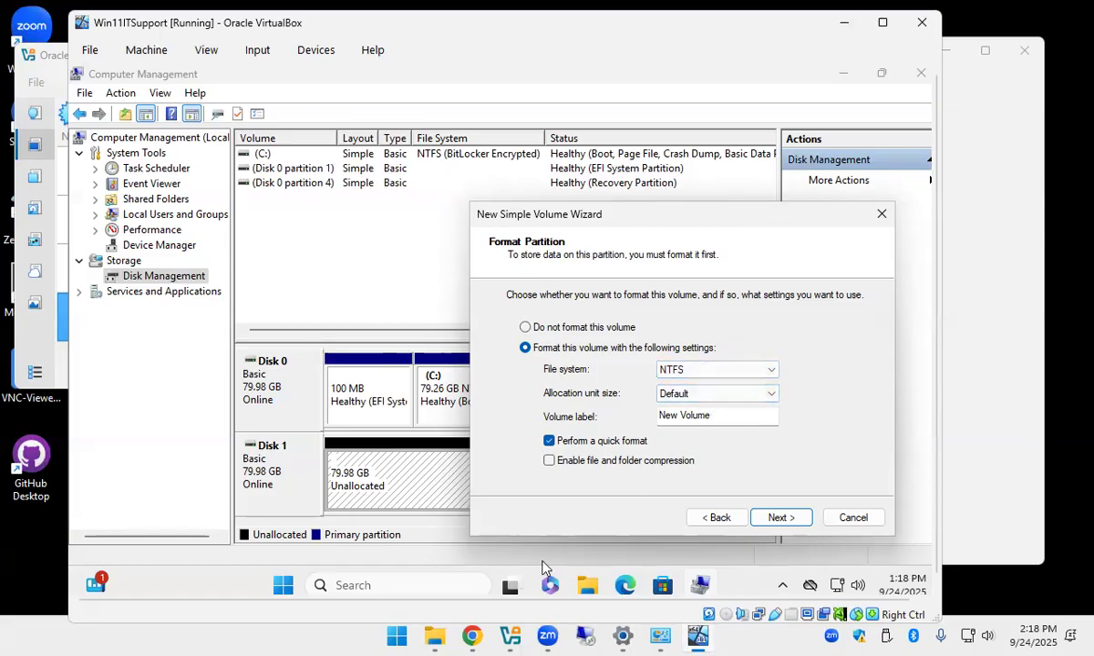
From the Downloads window, review the WNCC128 (D:) USB drive's properties (NTFS, 115 GB), then close them.
mouse_move(440, 631)
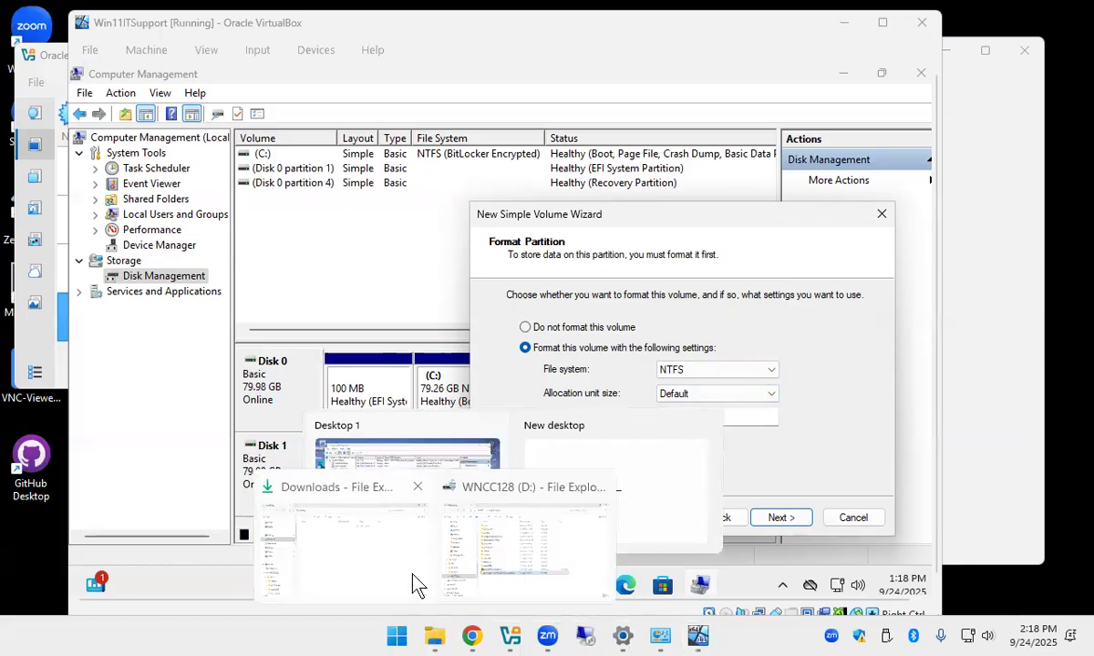
left_click(374, 527)
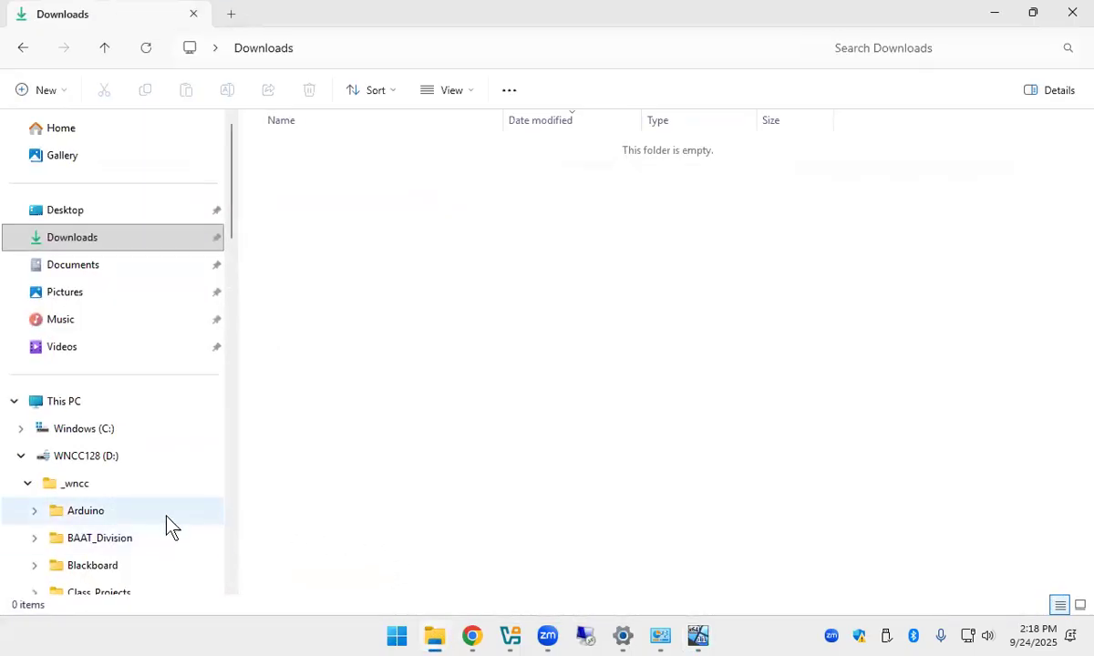
right_click(89, 466)
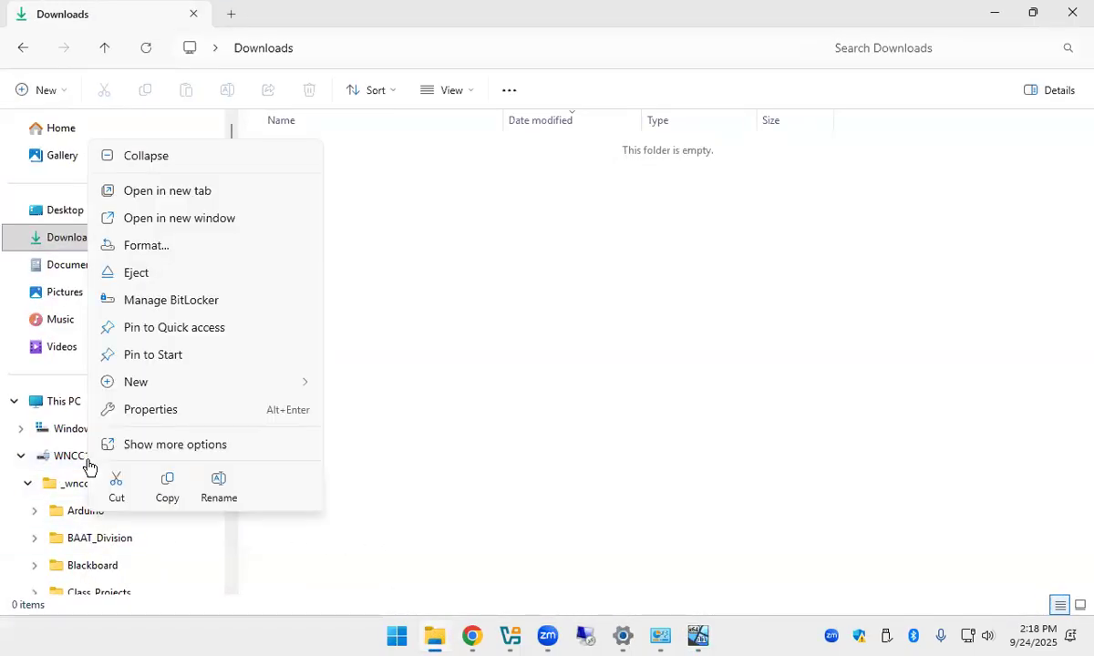
left_click(157, 410)
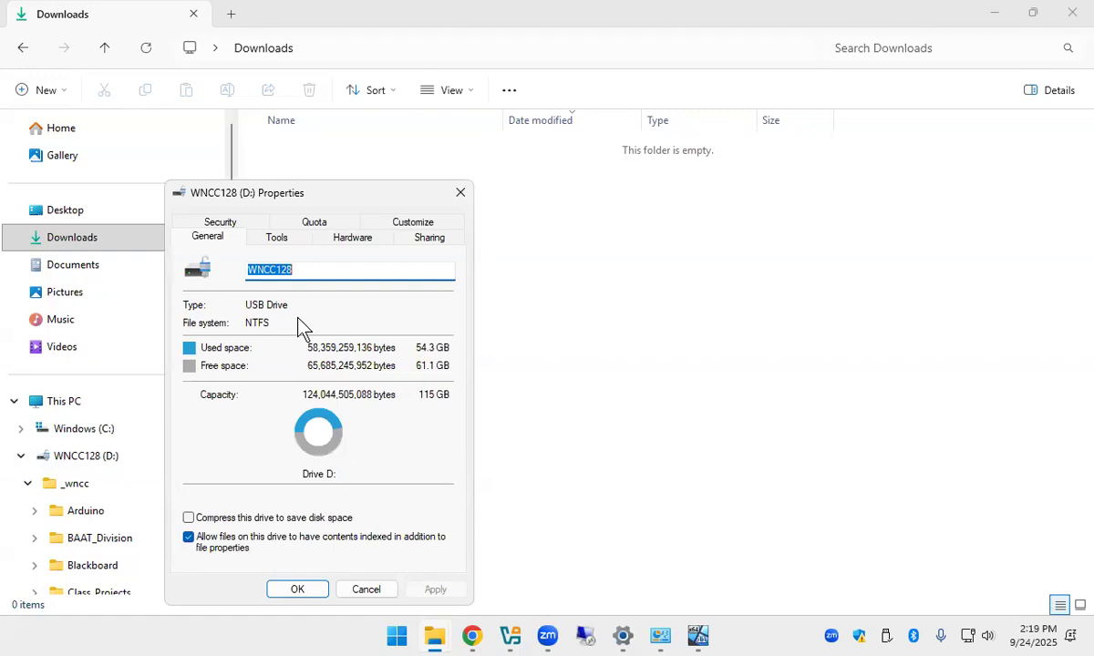
left_click(456, 197)
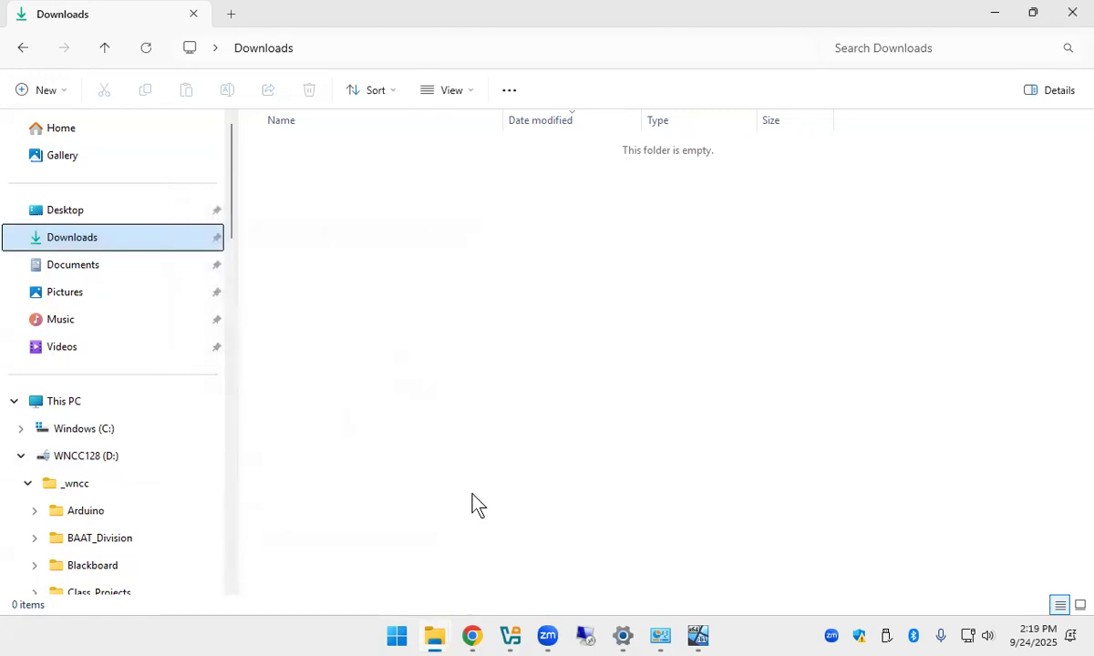
Search Google in Chrome for 'file allocation table'.
left_click(473, 636)
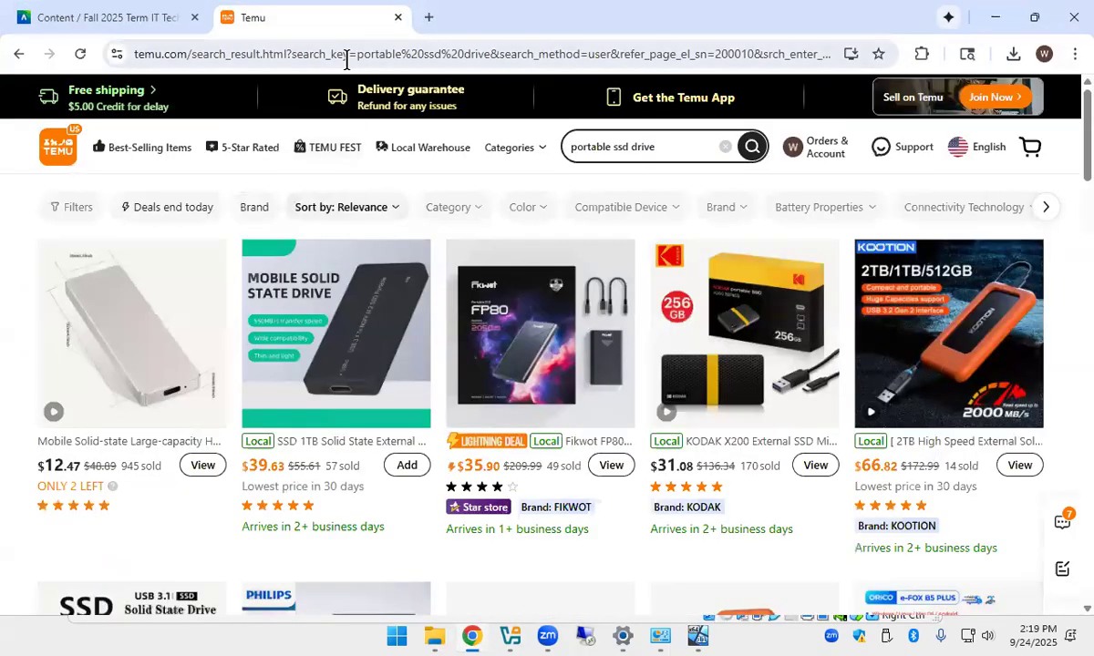
left_click(347, 60)
type("file al")
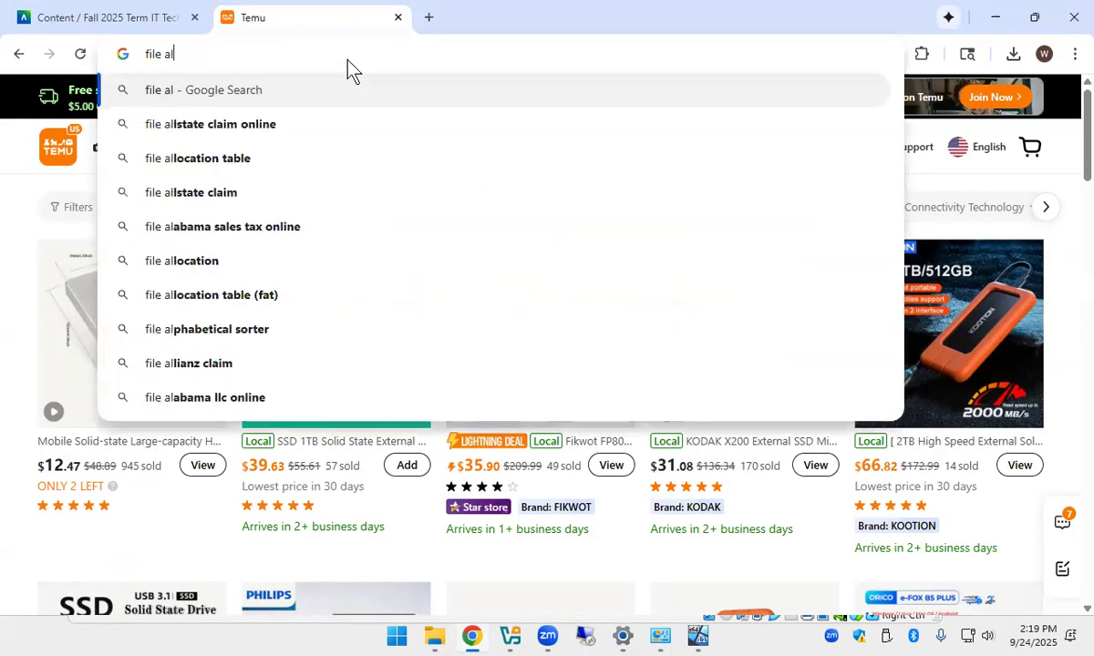
type("location table")
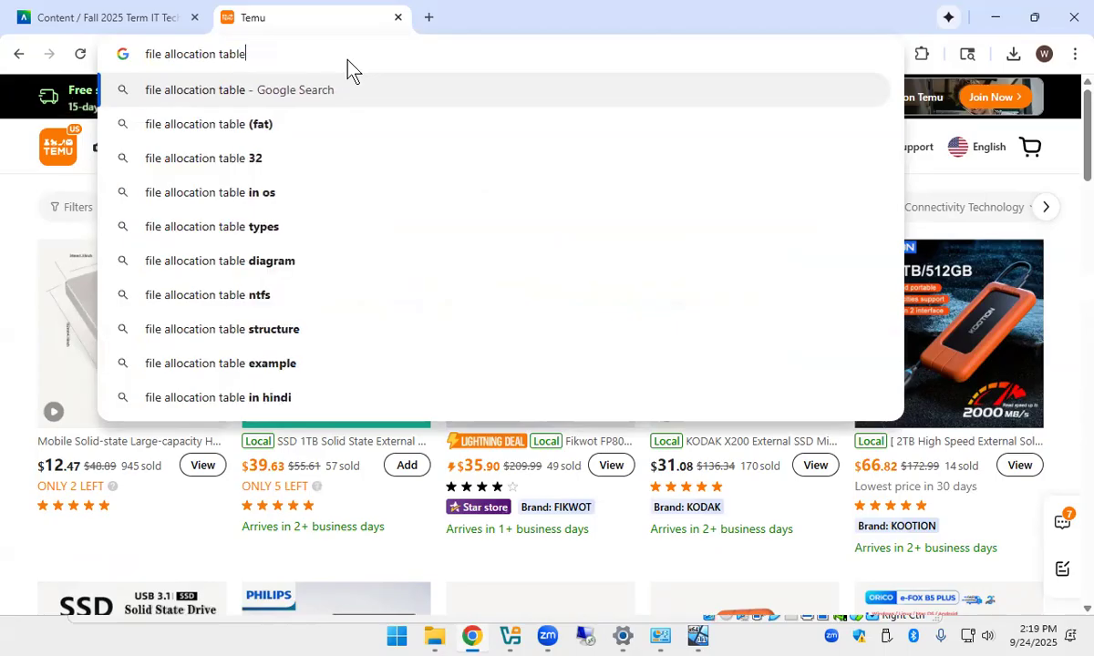
key("Return")
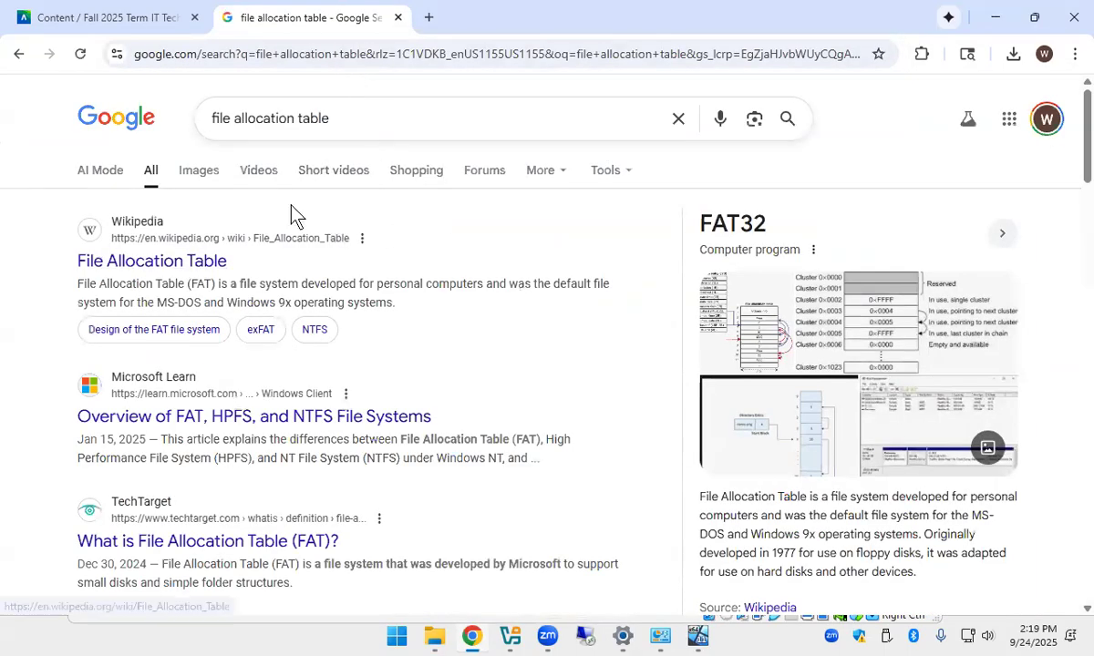
Browse the image results for file allocation table diagrams.
left_click(199, 173)
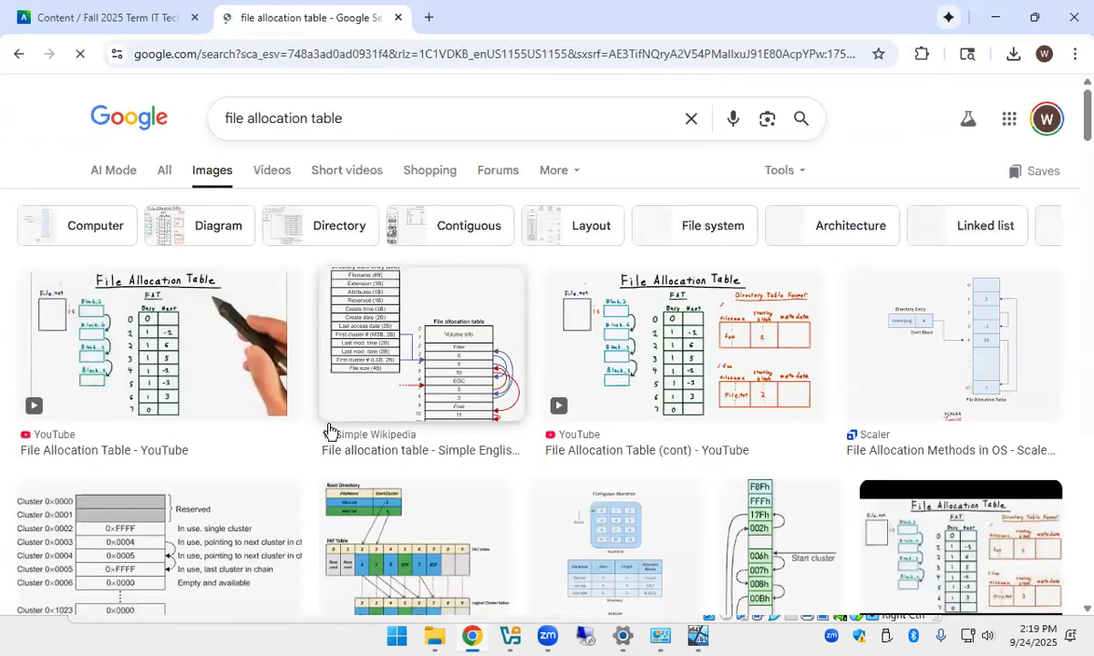
scroll(259, 480, "down", 5)
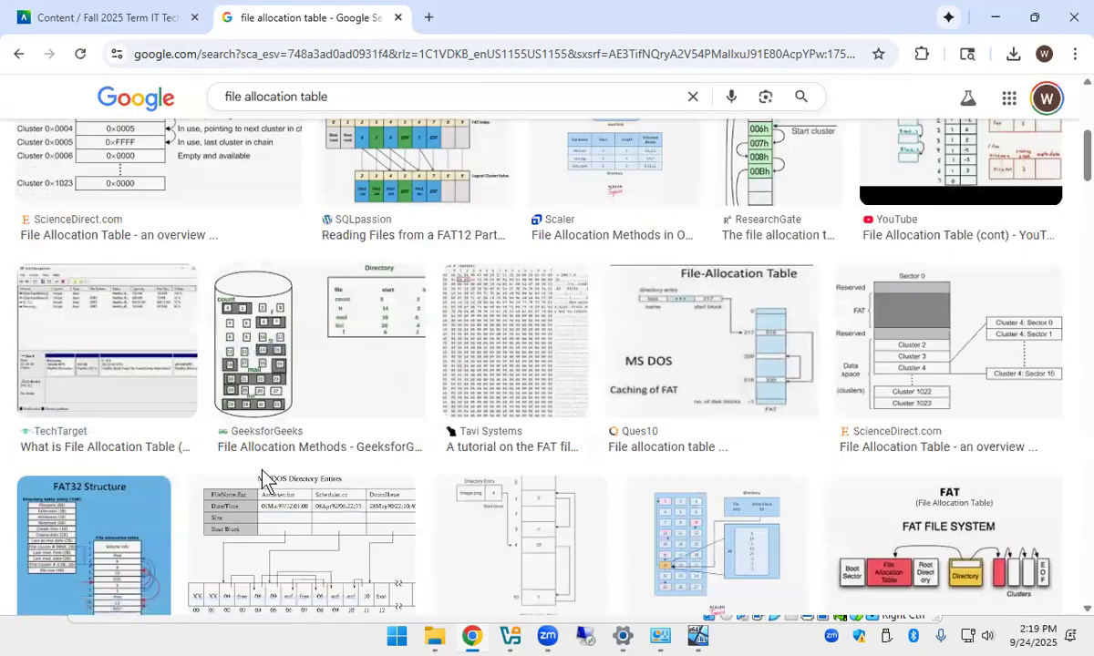
scroll(263, 478, "down", 4)
scroll(263, 476, "down", 5)
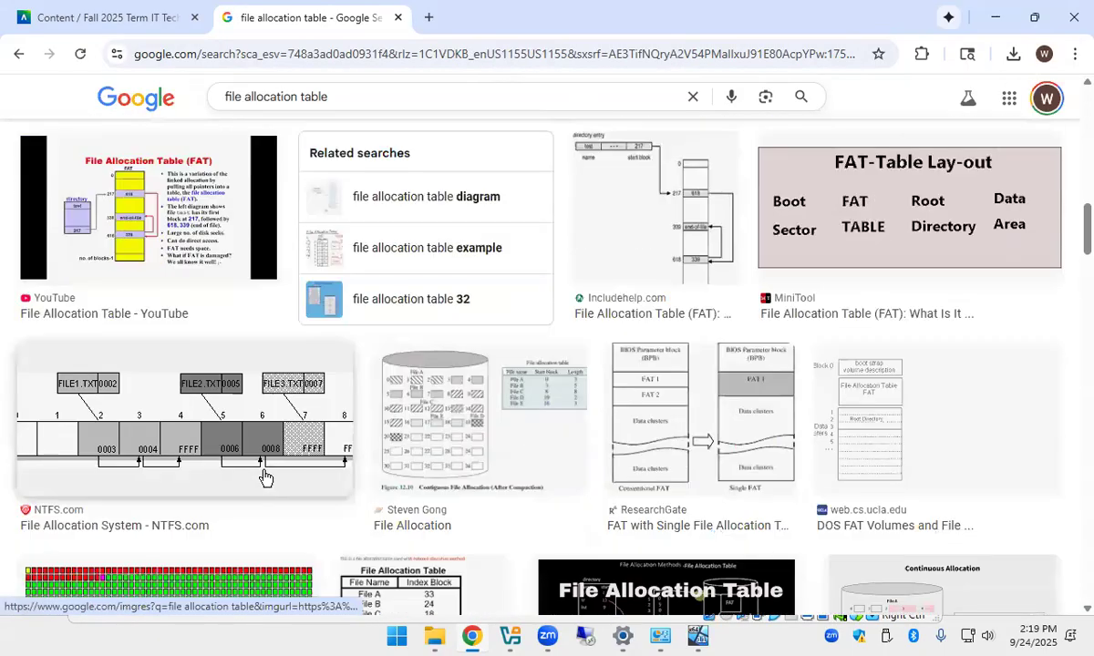
scroll(264, 478, "down", 3)
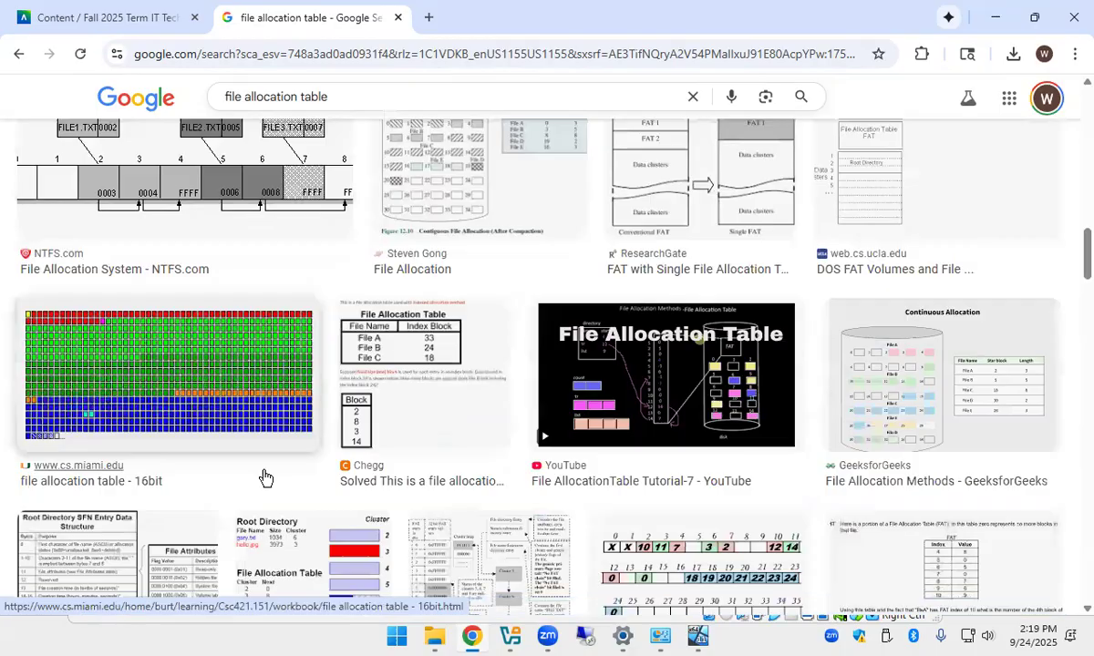
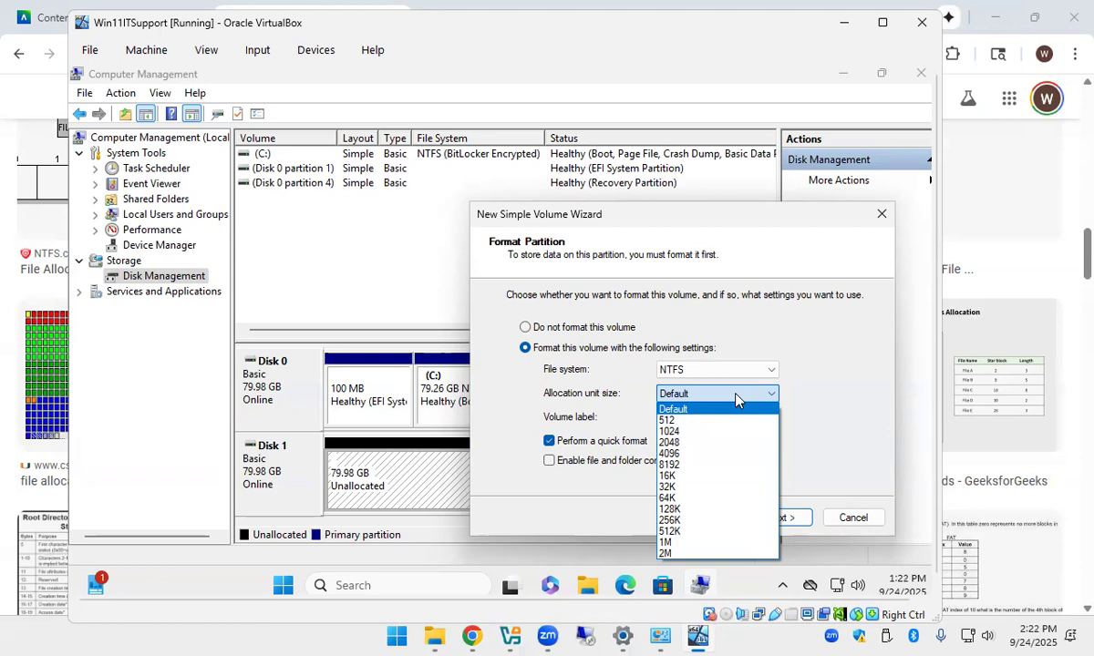
Keep NTFS with default allocation size, label the volume 'Backup', and continue to the summary.
left_click(795, 395)
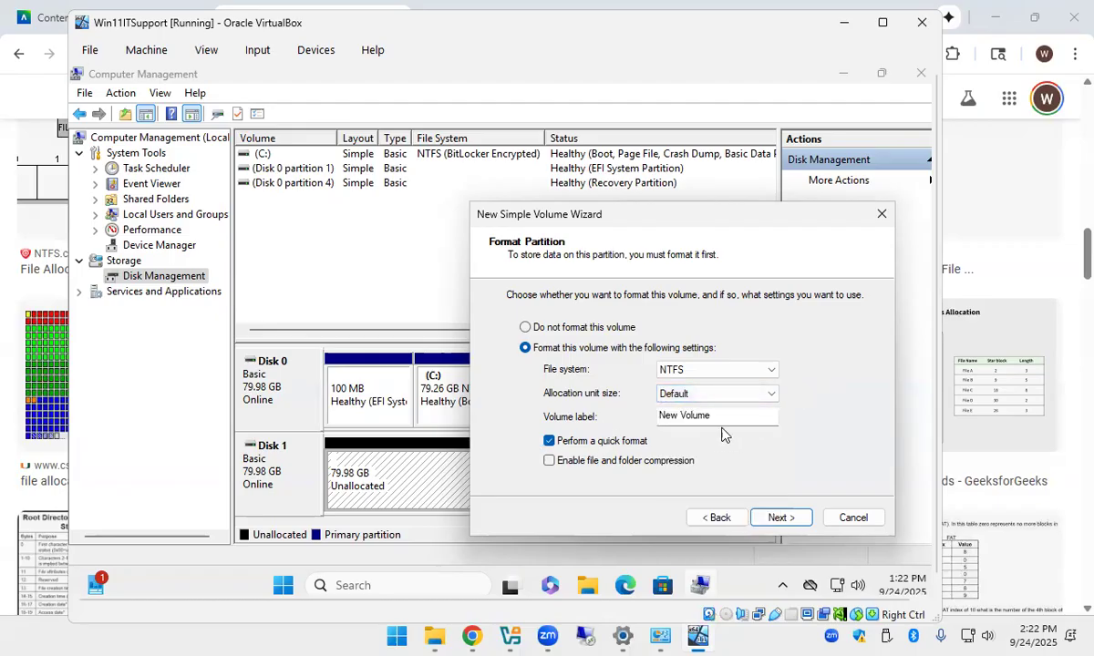
left_click(681, 415)
key("ctrl+a")
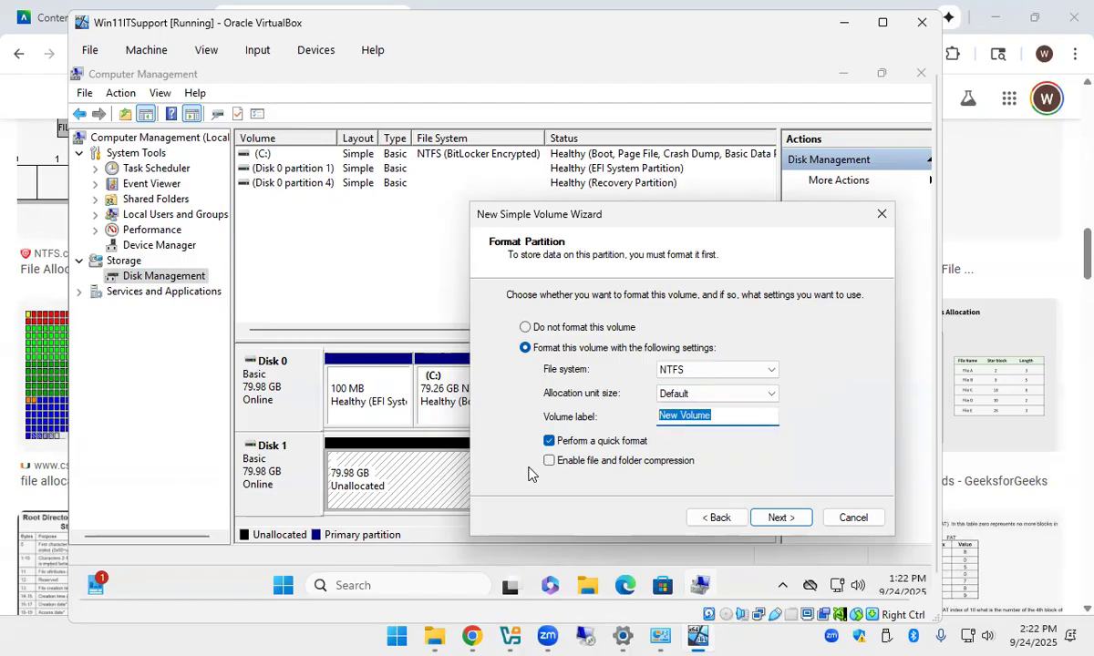
type("Backup")
left_click(781, 518)
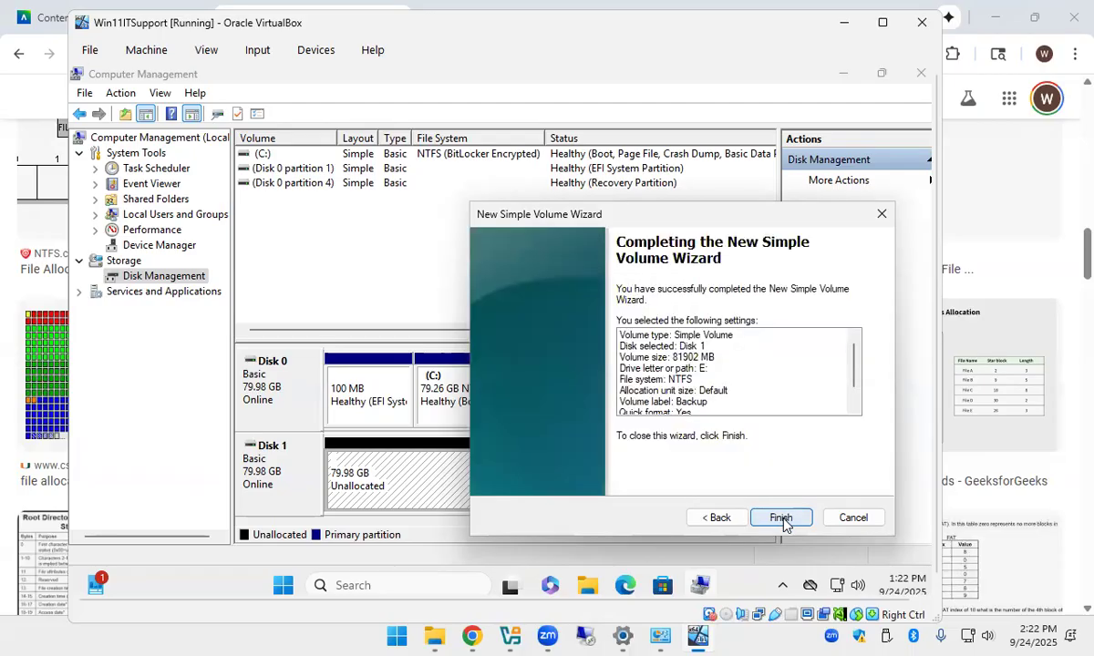
Finish creating the Backup (E:) volume and confirm it appears under This PC in File Explorer.
left_click(781, 518)
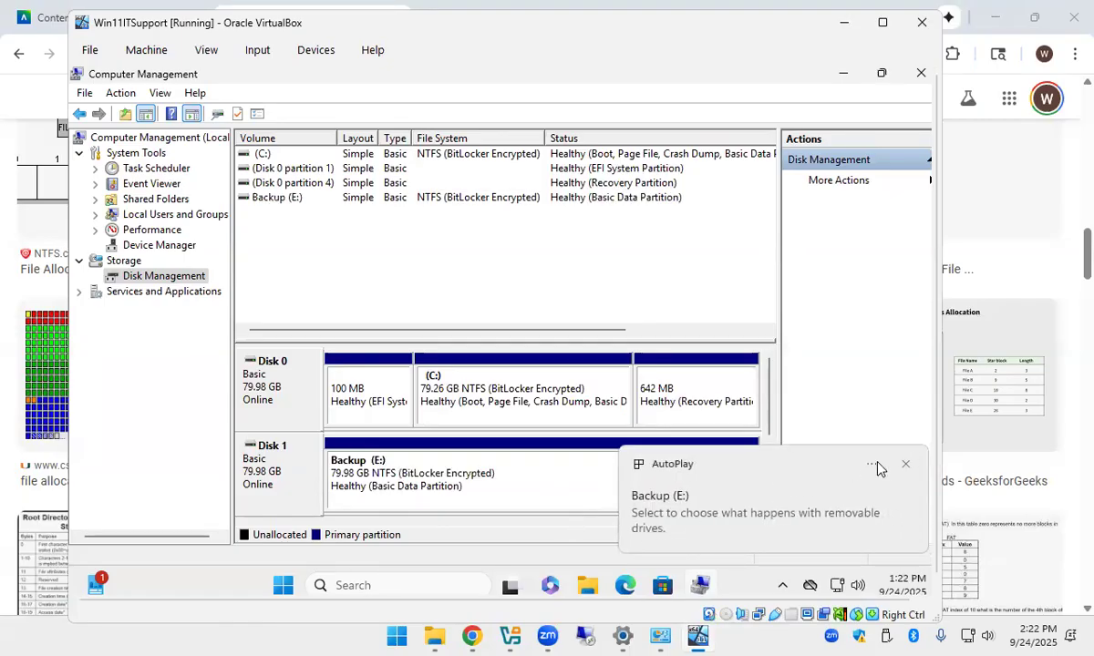
left_click(906, 468)
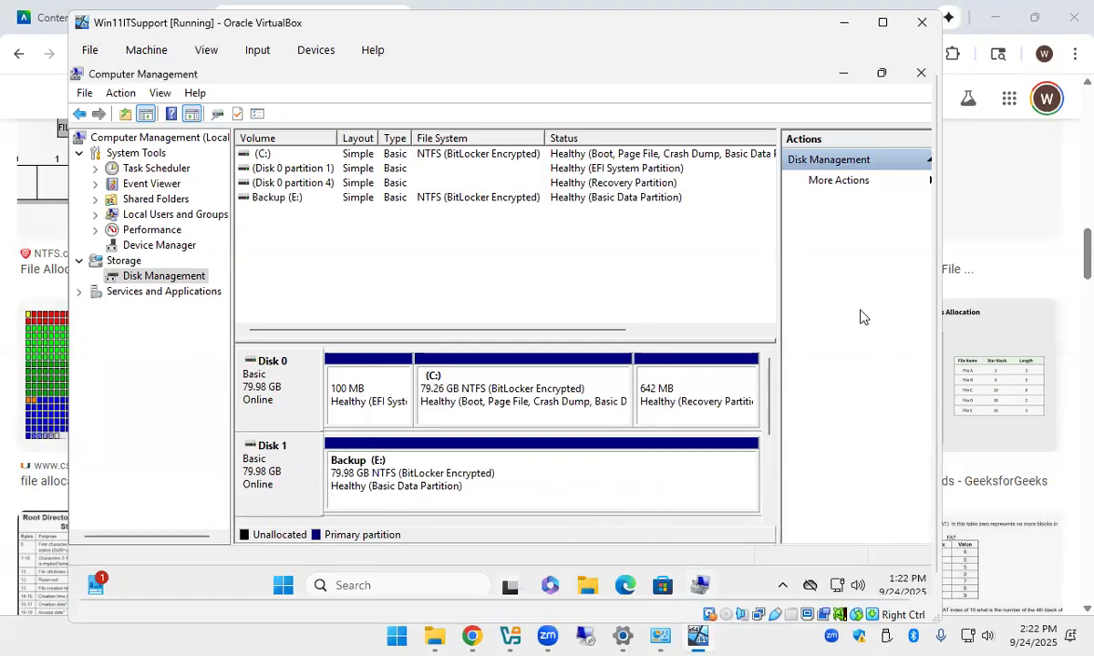
left_click(920, 73)
left_click(620, 587)
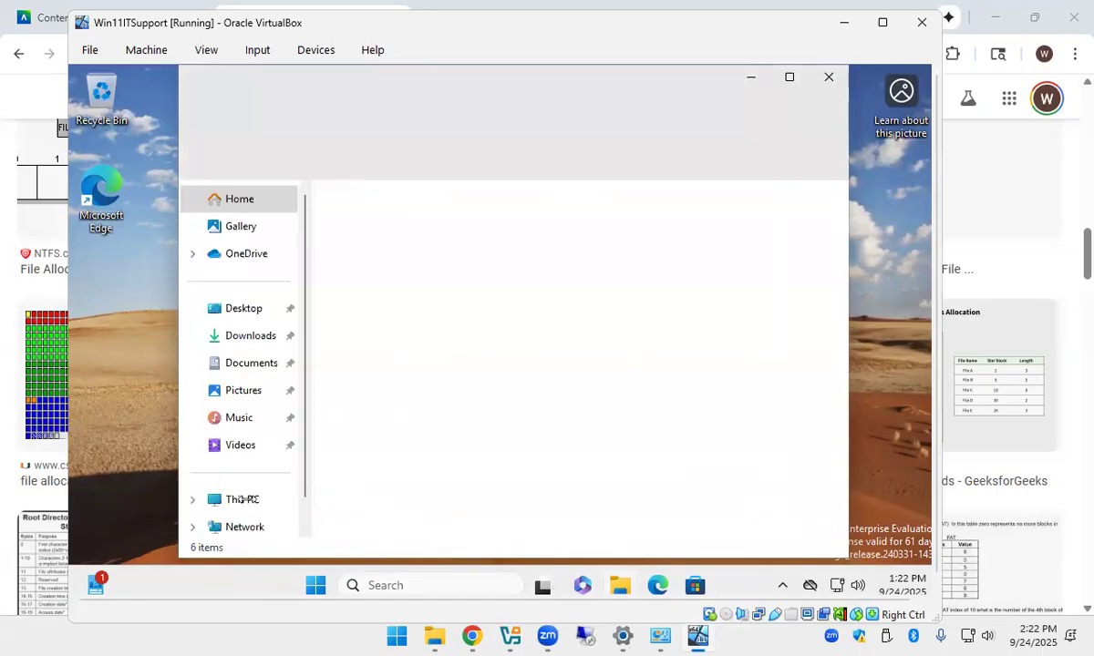
left_click(246, 502)
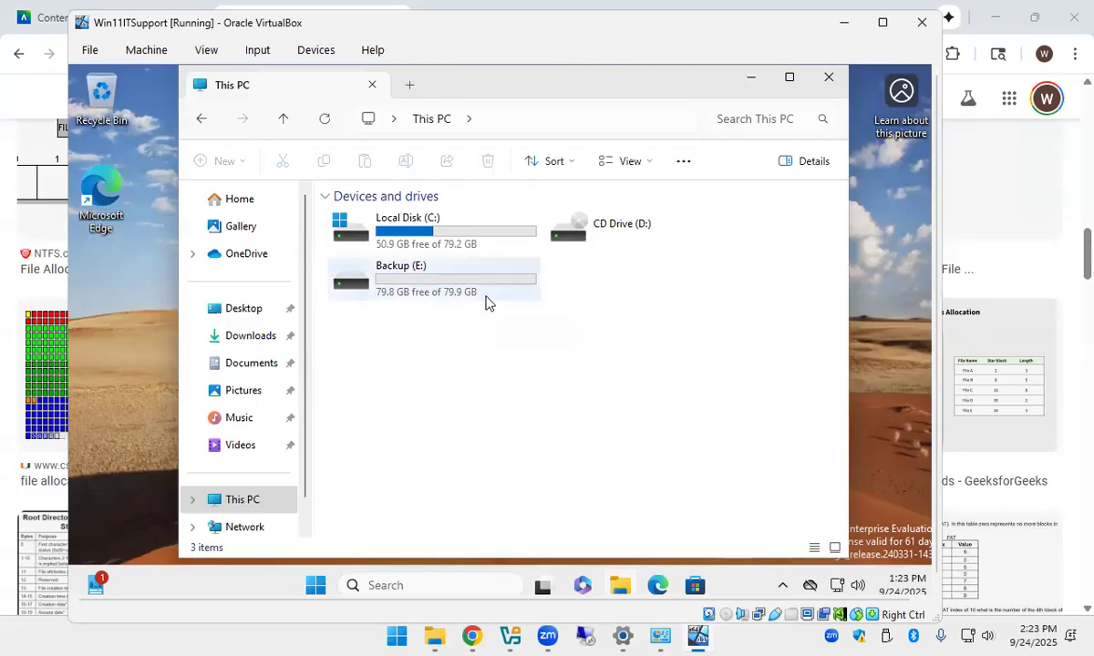
Search for 'control panel' from the Start menu and open Control Panel.
left_click(316, 586)
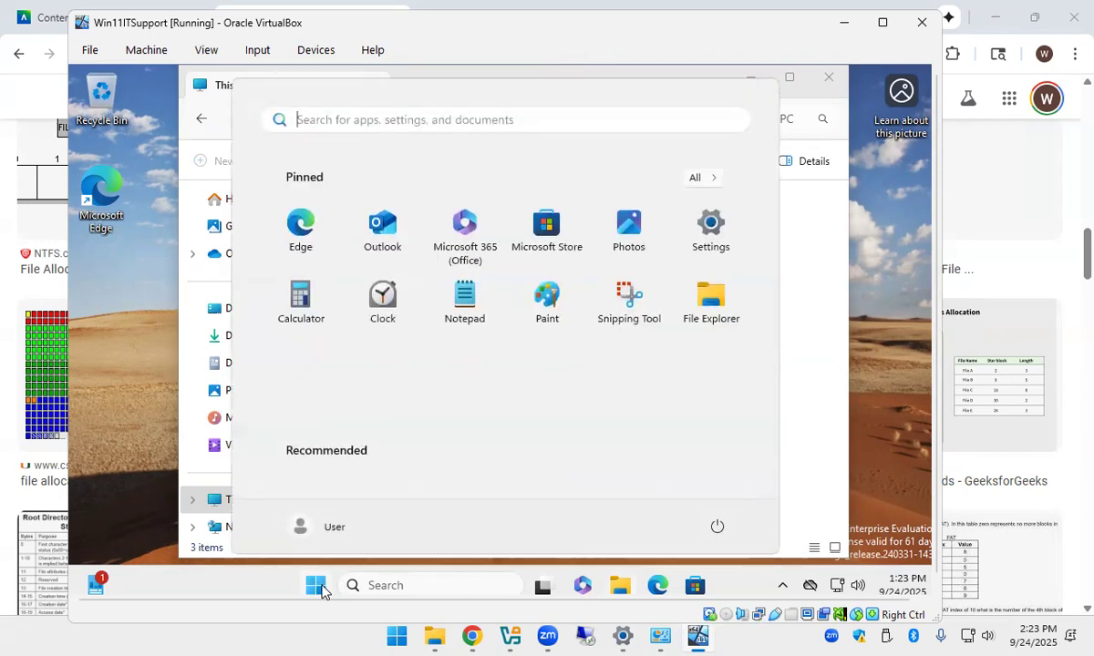
type("control Panel")
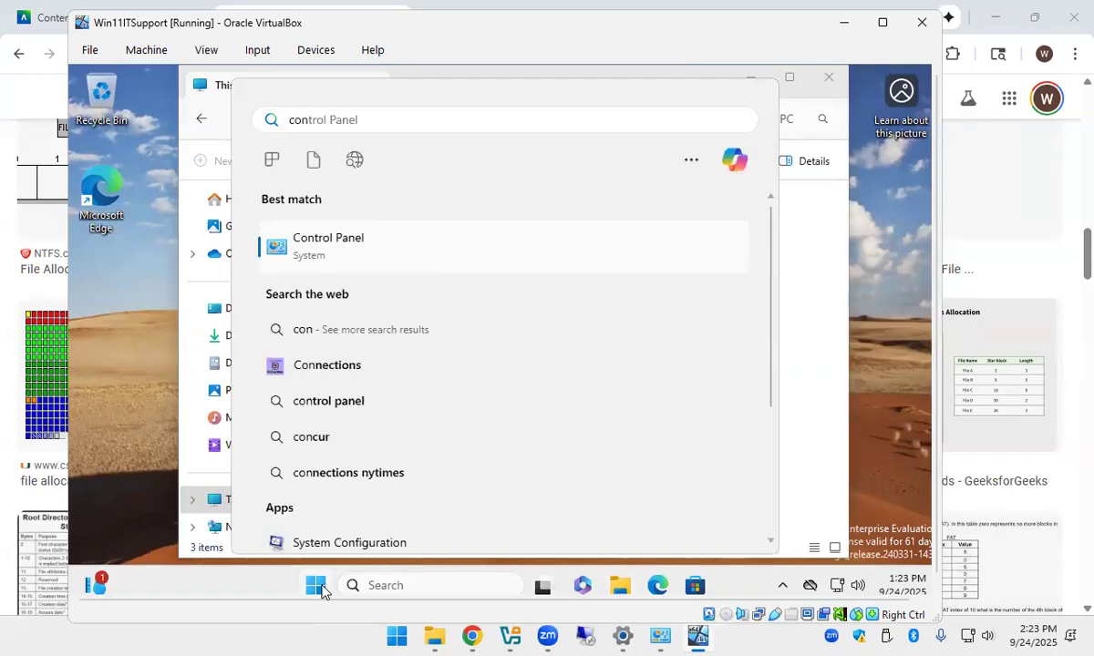
key("Right")
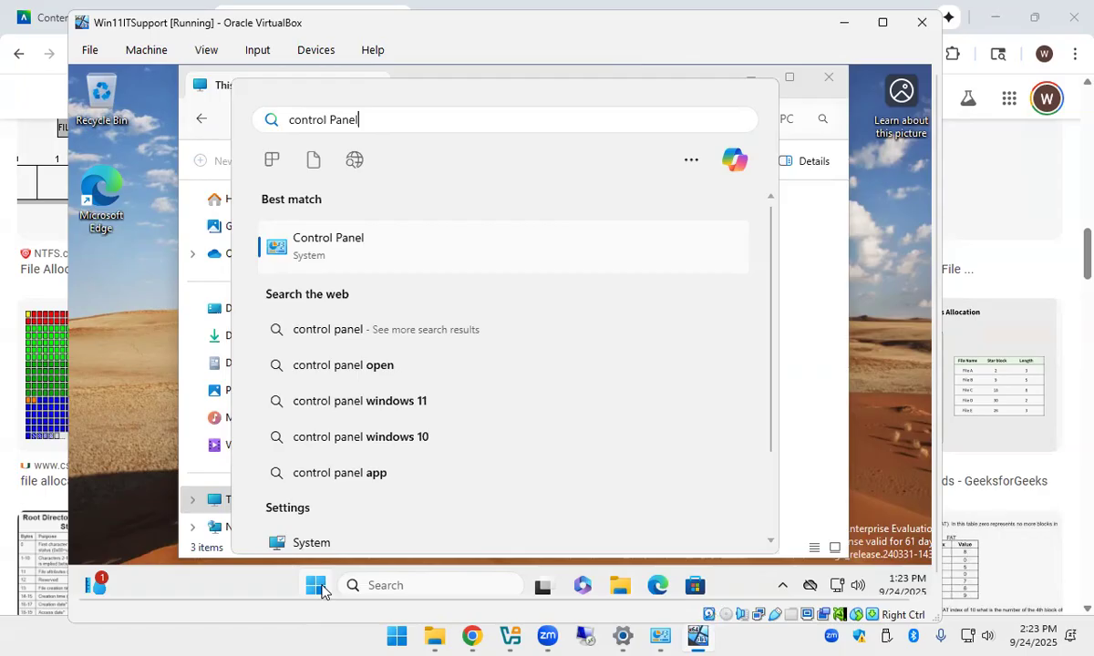
left_click(321, 591)
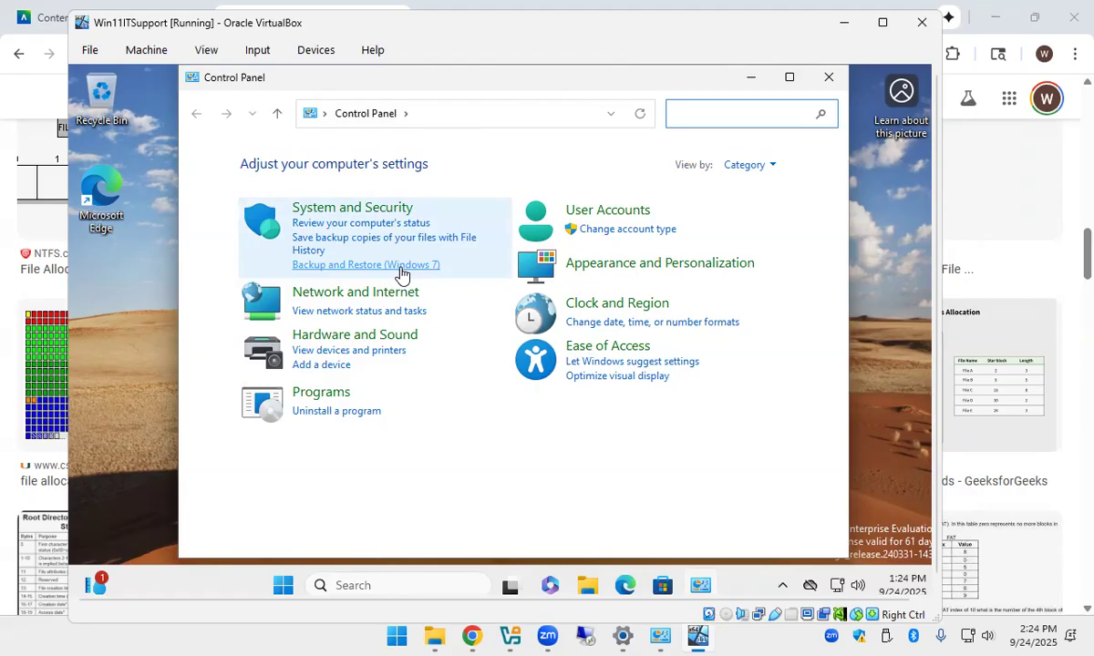
Open Backup and Restore (Windows 7) and launch Set up backup.
left_click(400, 269)
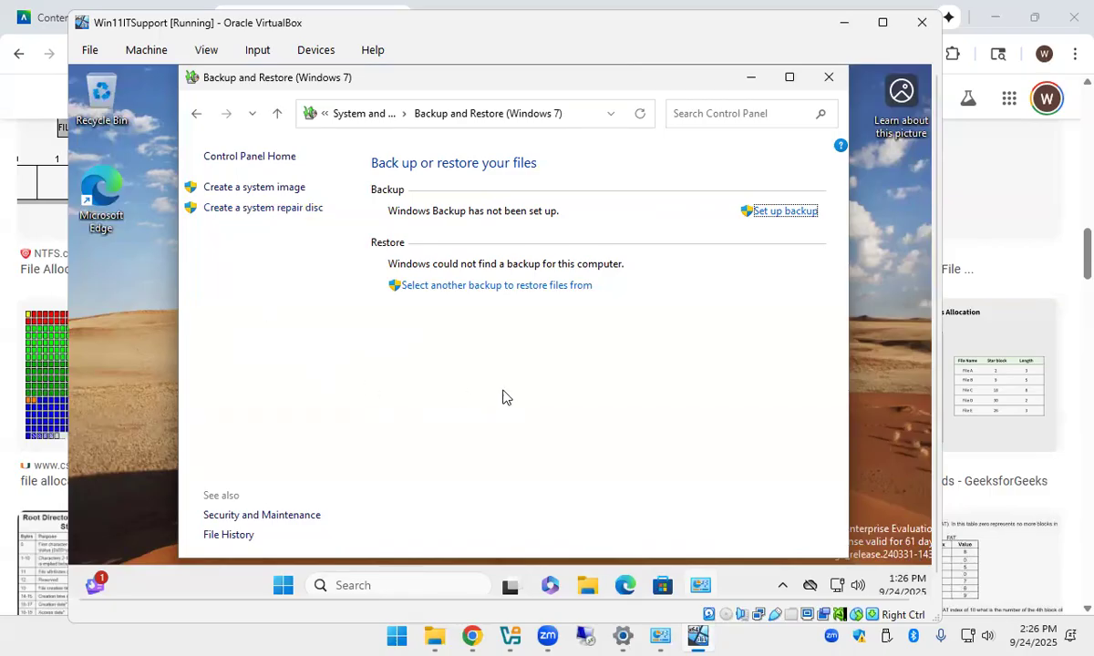
left_click(784, 211)
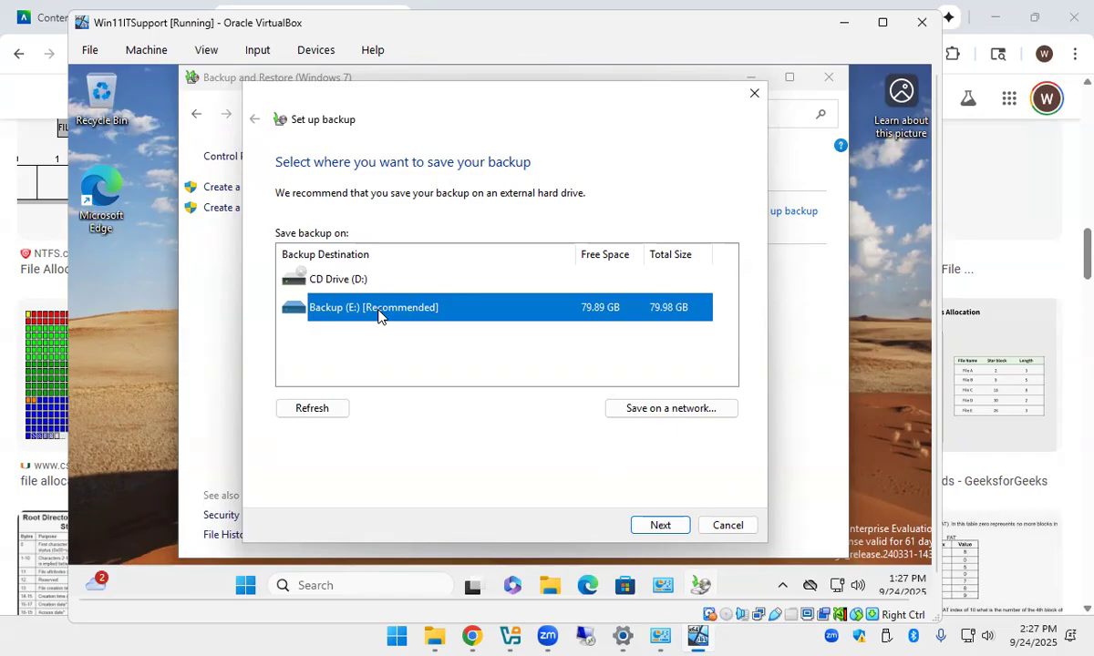
Choose Backup (E:) as the backup destination and go to the next page.
left_click(664, 526)
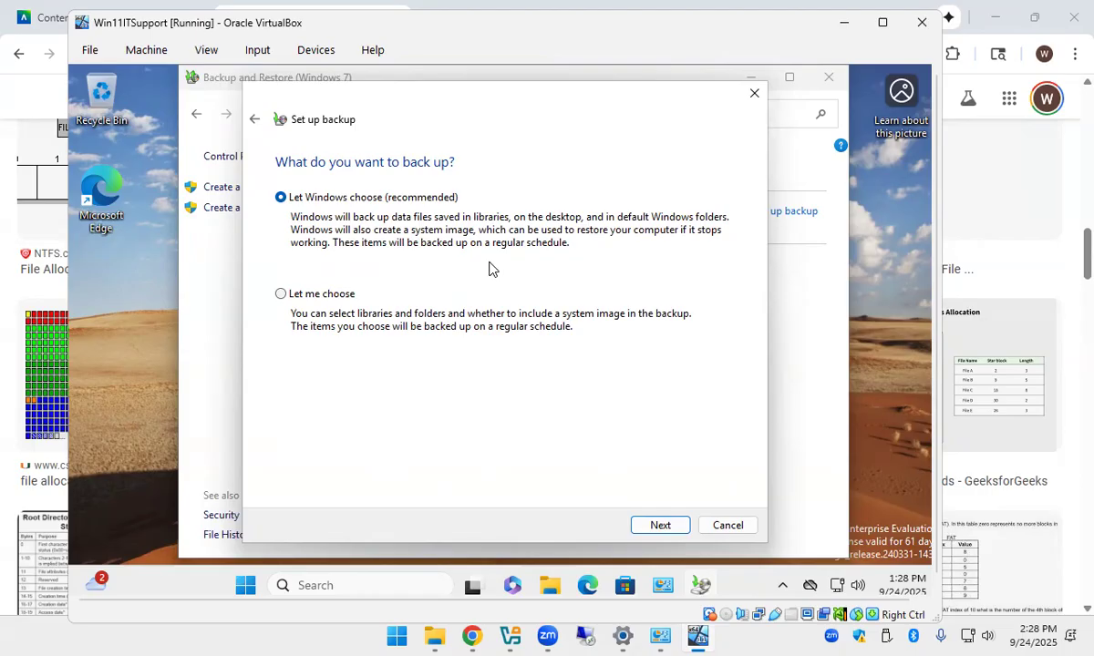
Switch to choosing items manually and exclude the Music and Videos libraries.
left_click(294, 301)
left_click(661, 528)
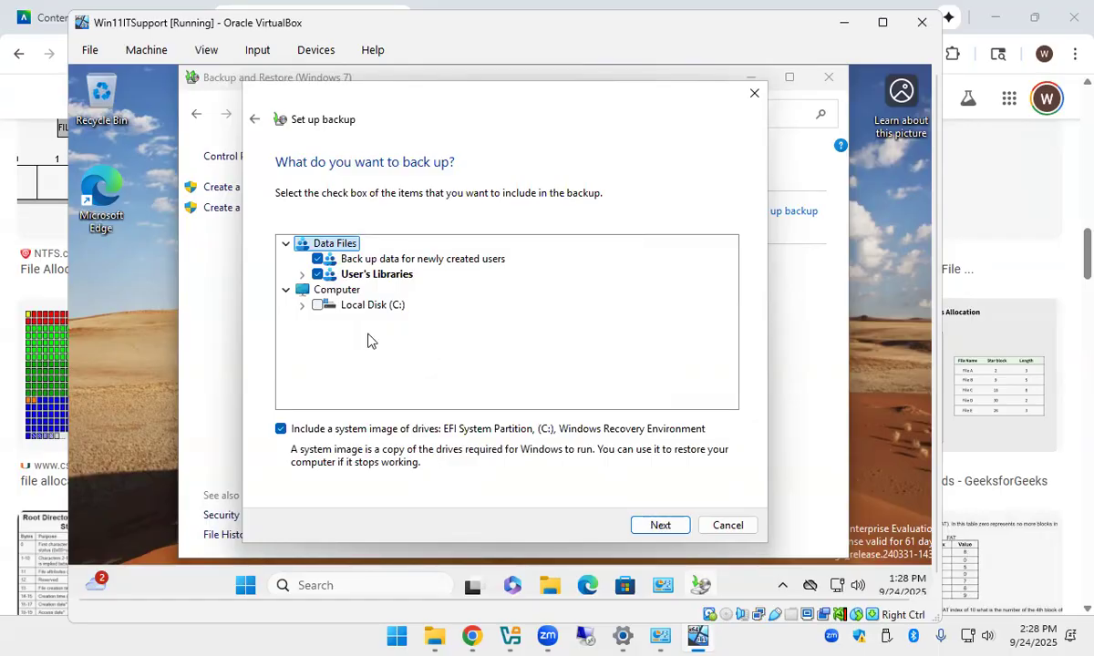
left_click(301, 274)
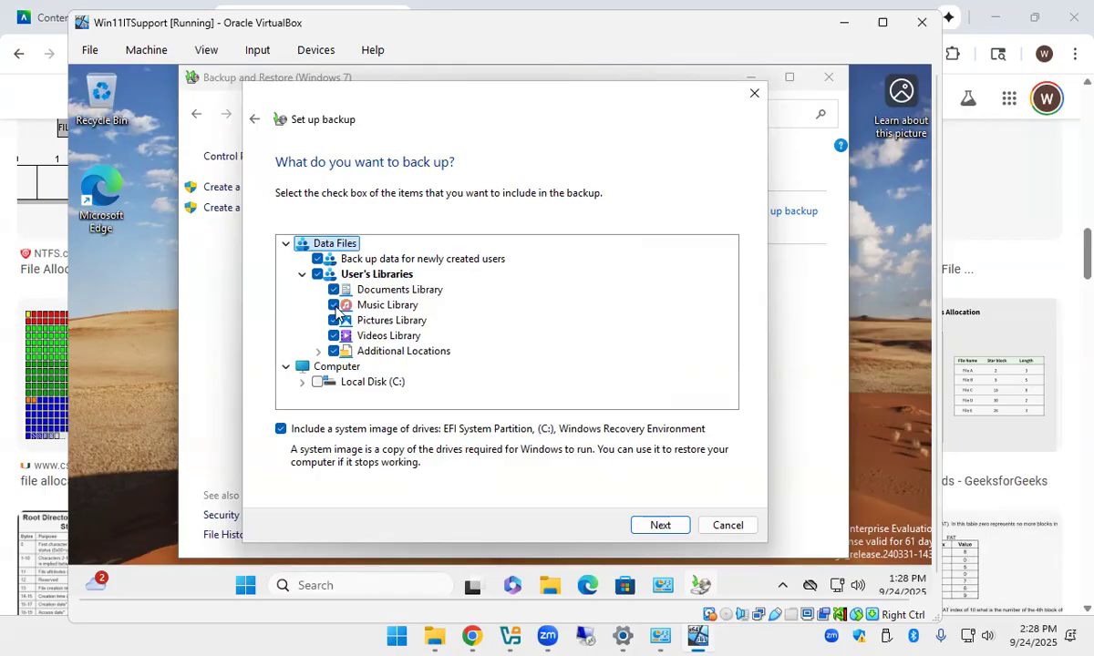
left_click(334, 305)
left_click(333, 335)
Clear Additional Locations except Desktop and Downloads, then expand Local Disk (C:).
left_click(318, 352)
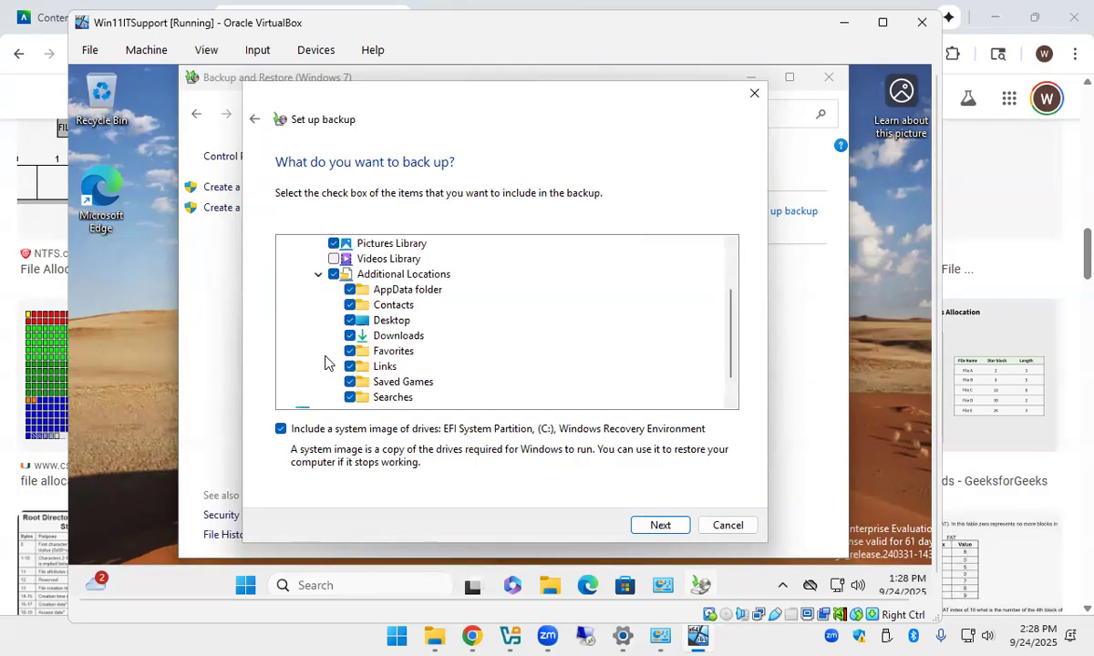
left_click(333, 273)
left_click(351, 321)
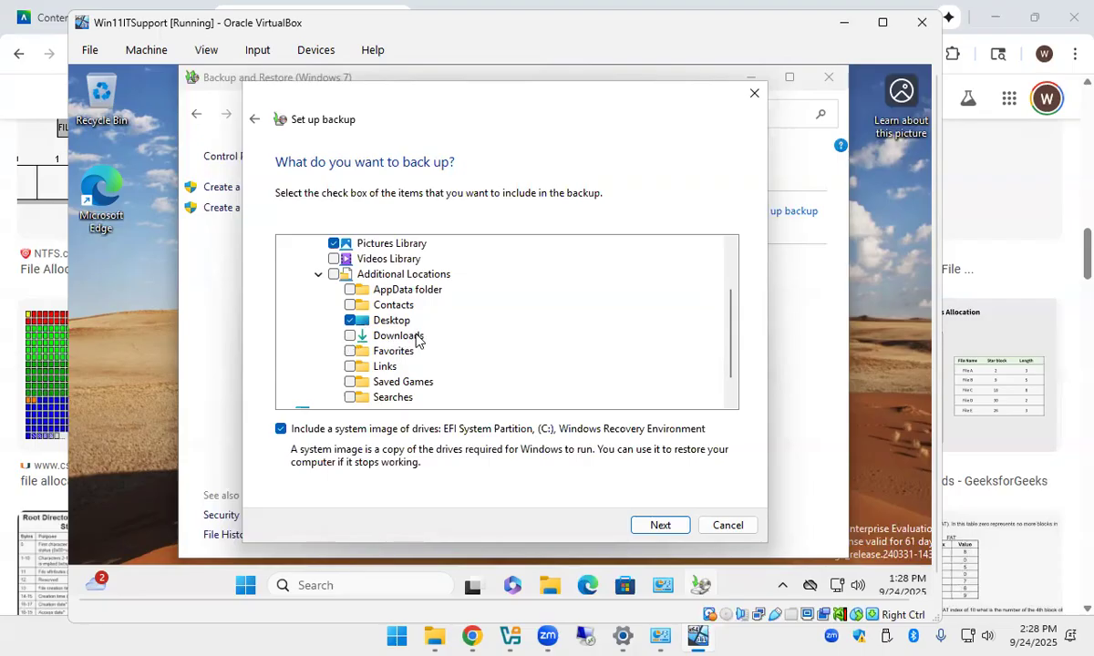
left_click(350, 336)
scroll(307, 347, "down", 1)
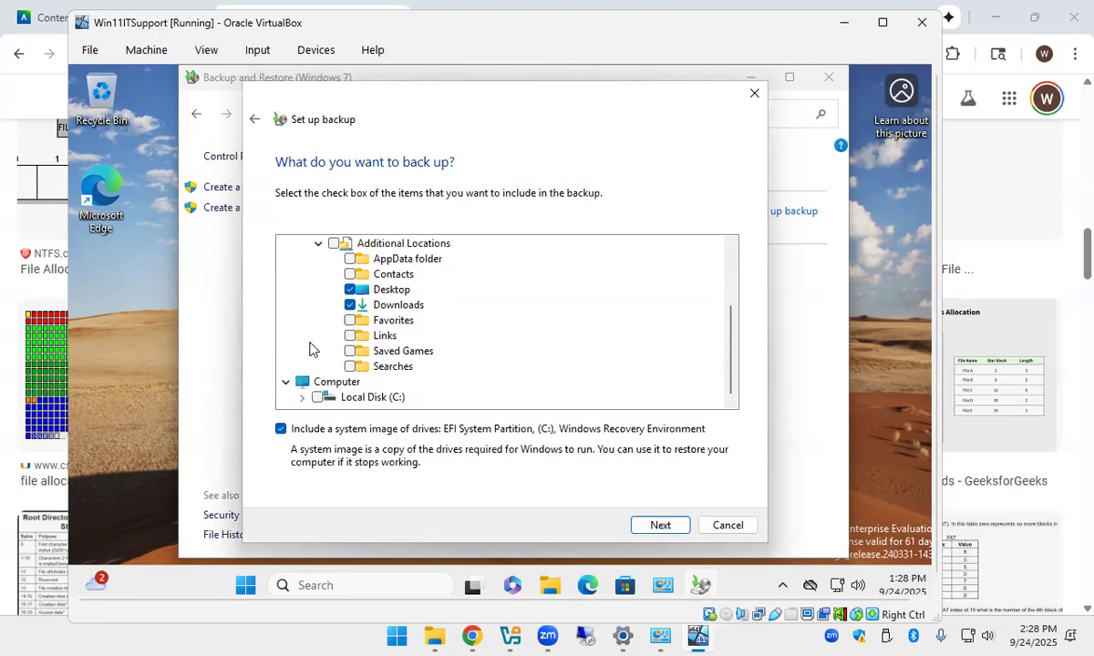
left_click(303, 399)
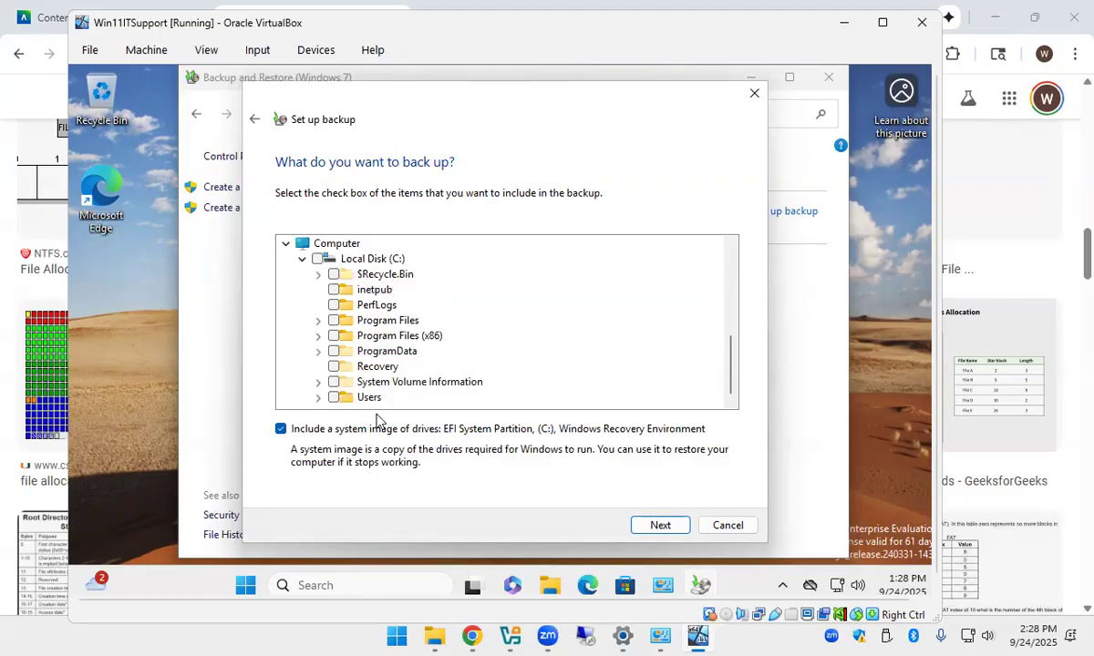
Uncheck 'Include a system image of drives' so only the chosen folders are backed up.
left_click(377, 263)
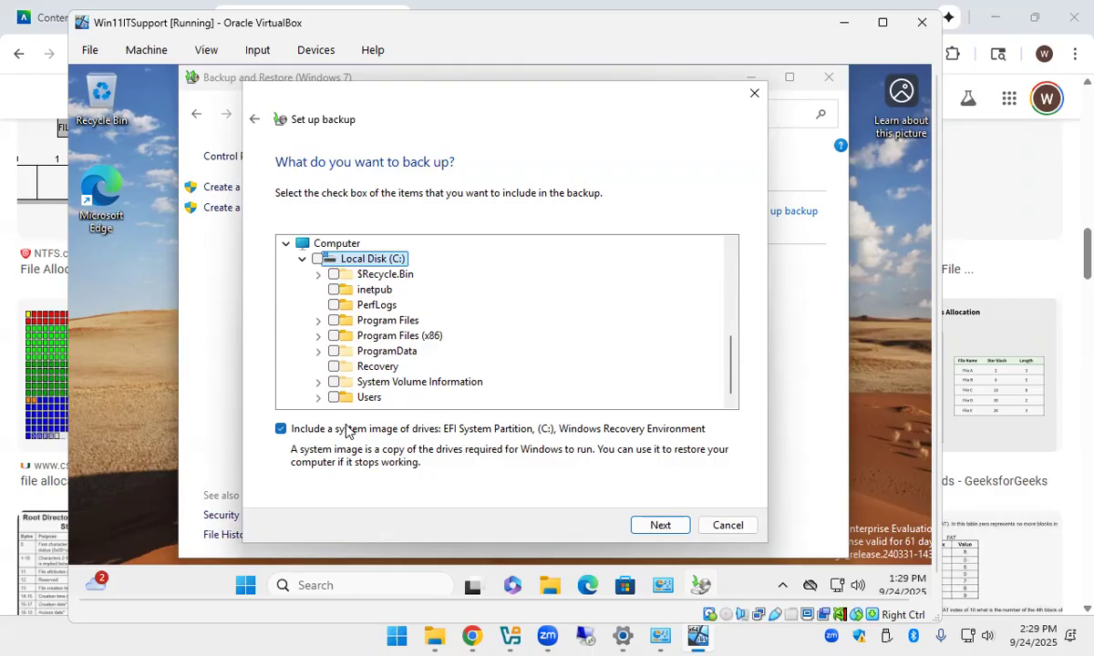
left_click(281, 432)
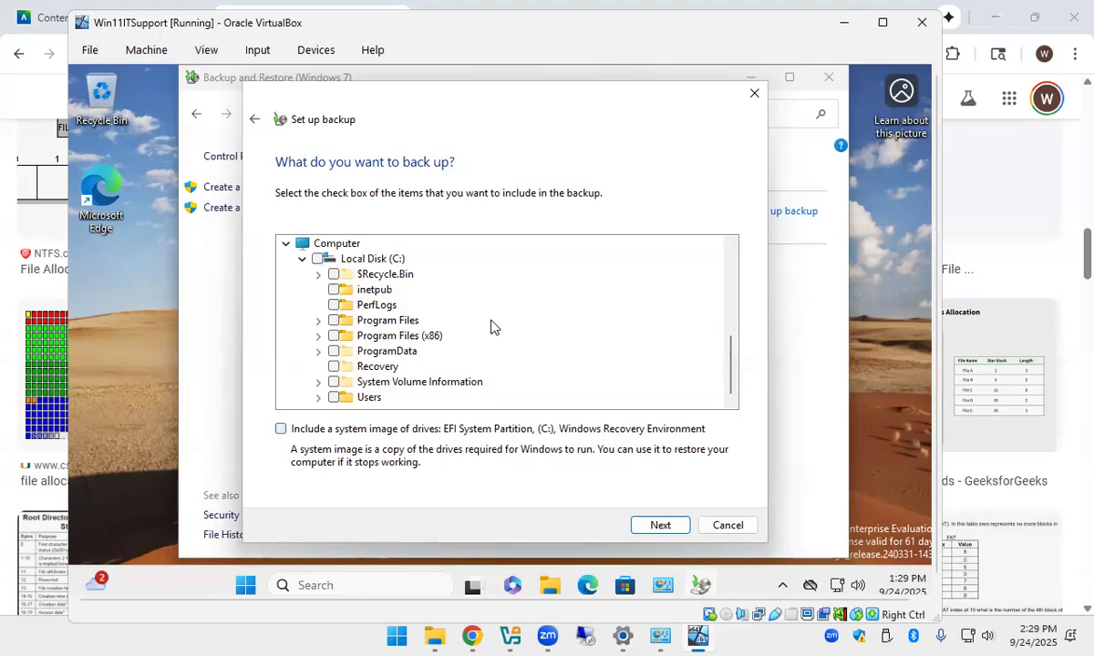
scroll(491, 326, "up", 5)
scroll(491, 326, "up", 1)
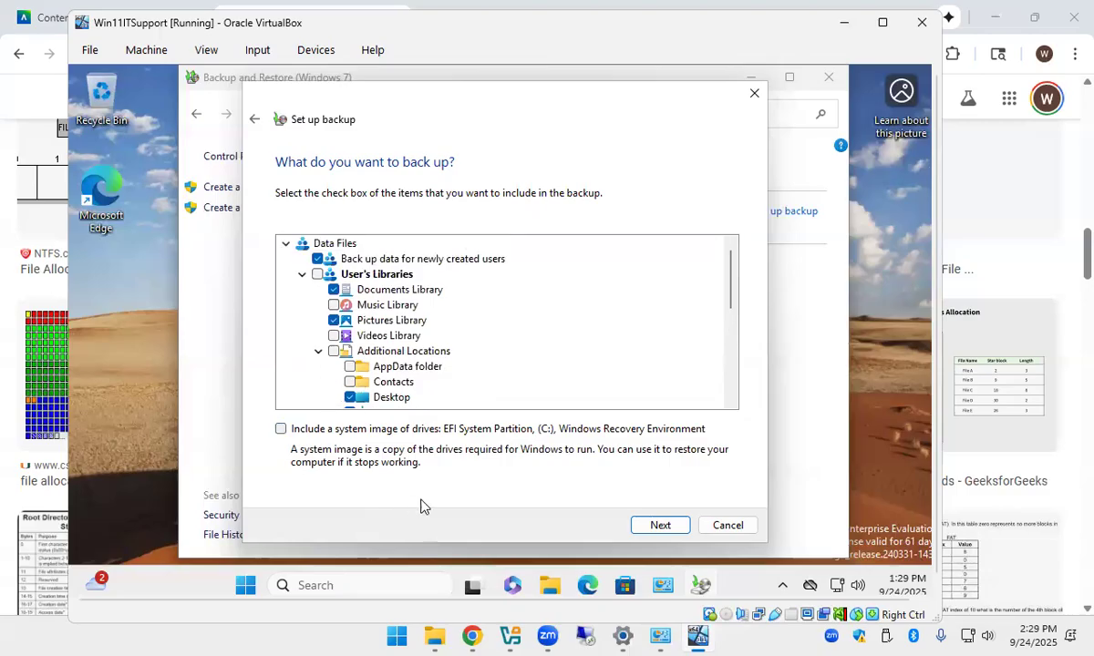
Review the backup settings, then save them and run the backup to Backup (E:).
left_click(660, 526)
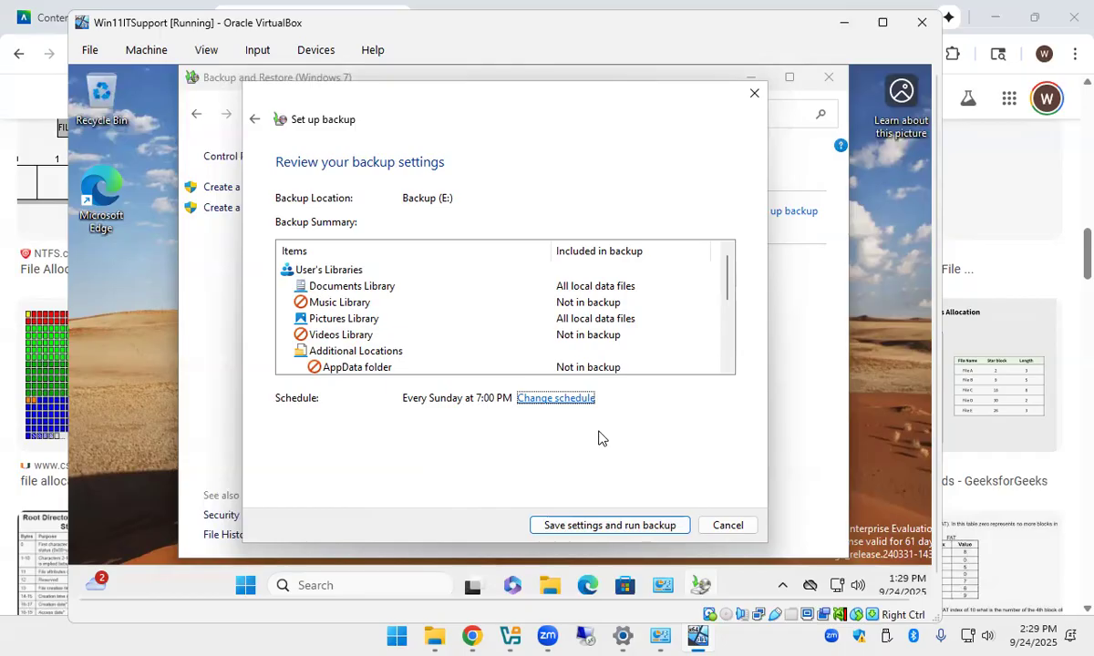
left_click(600, 524)
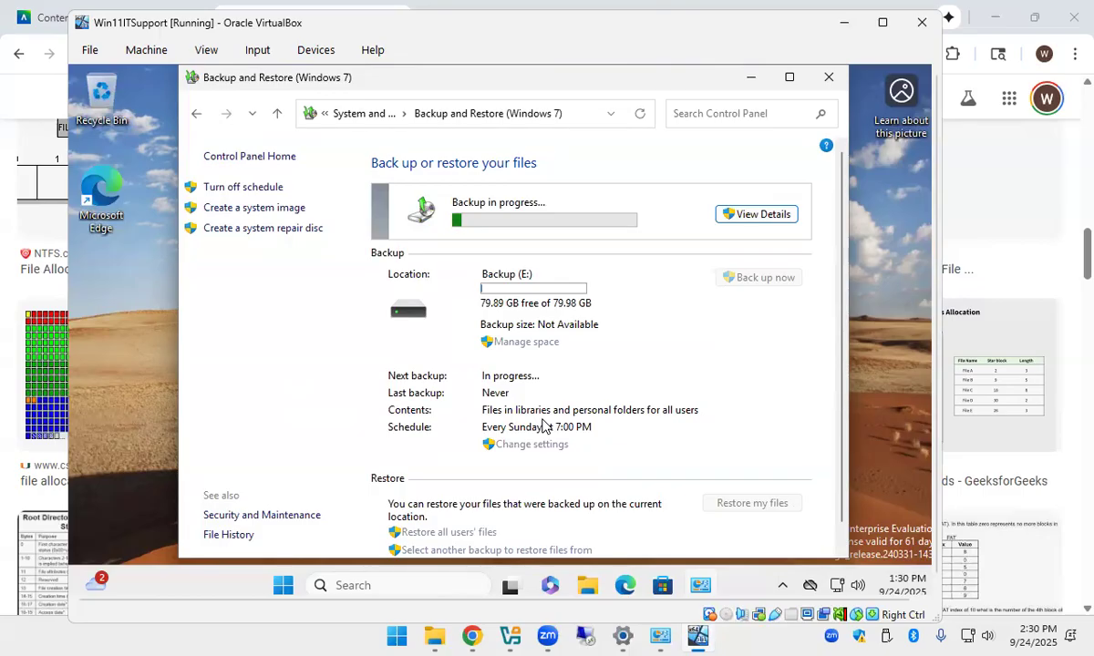
Return to the VM and stop the running backup from its progress details.
left_click(472, 638)
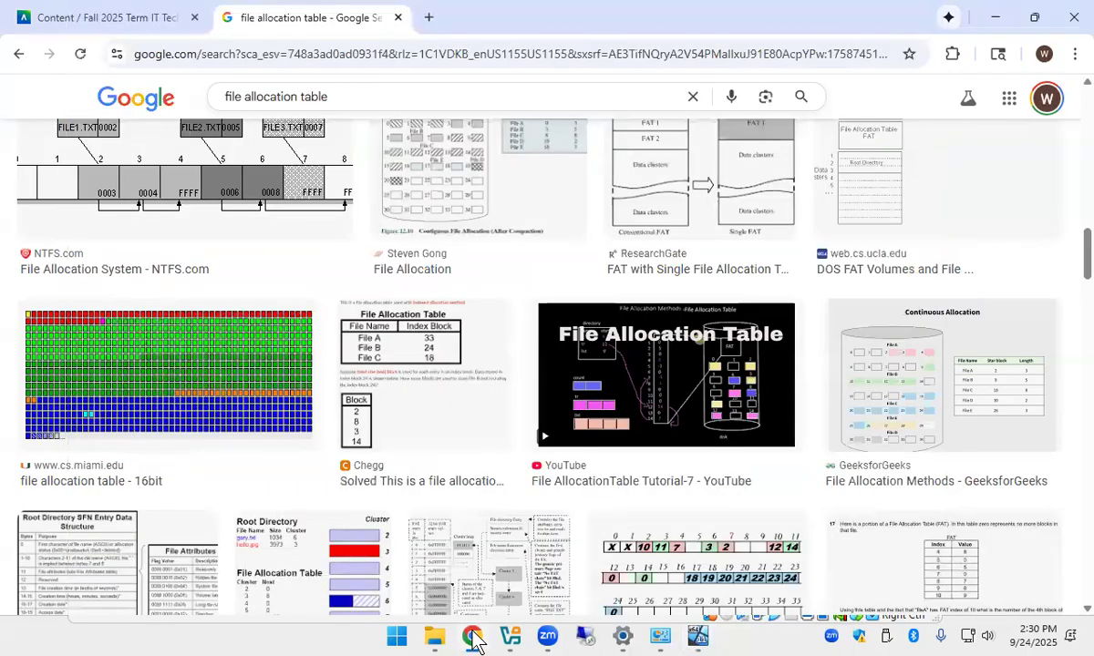
left_click(472, 639)
left_click(473, 639)
left_click(474, 639)
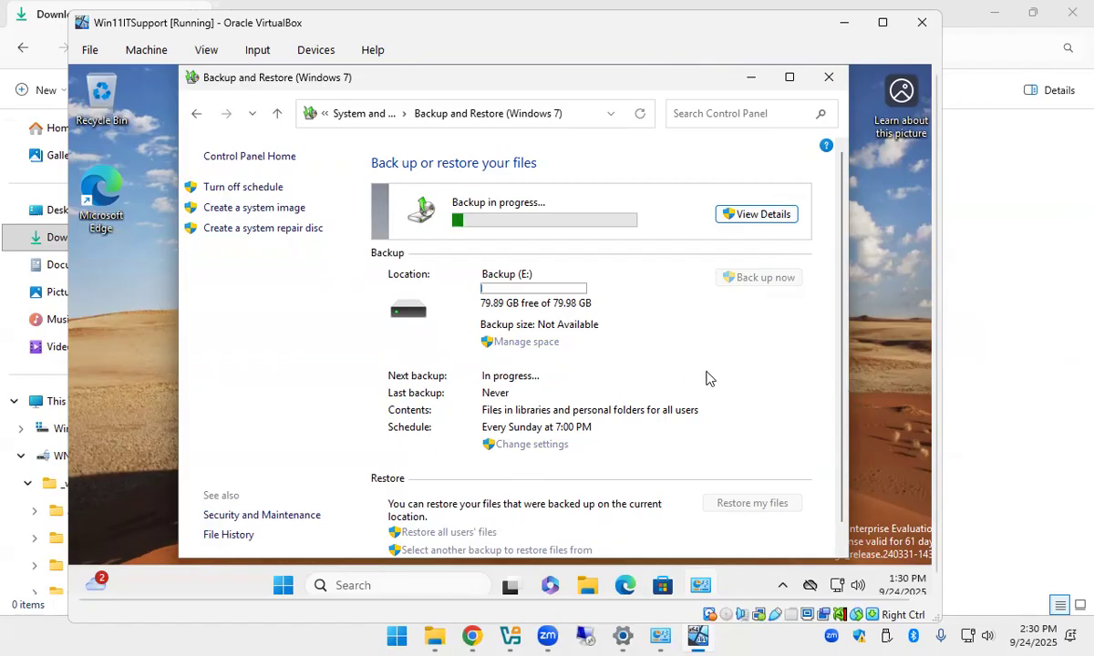
left_click(756, 216)
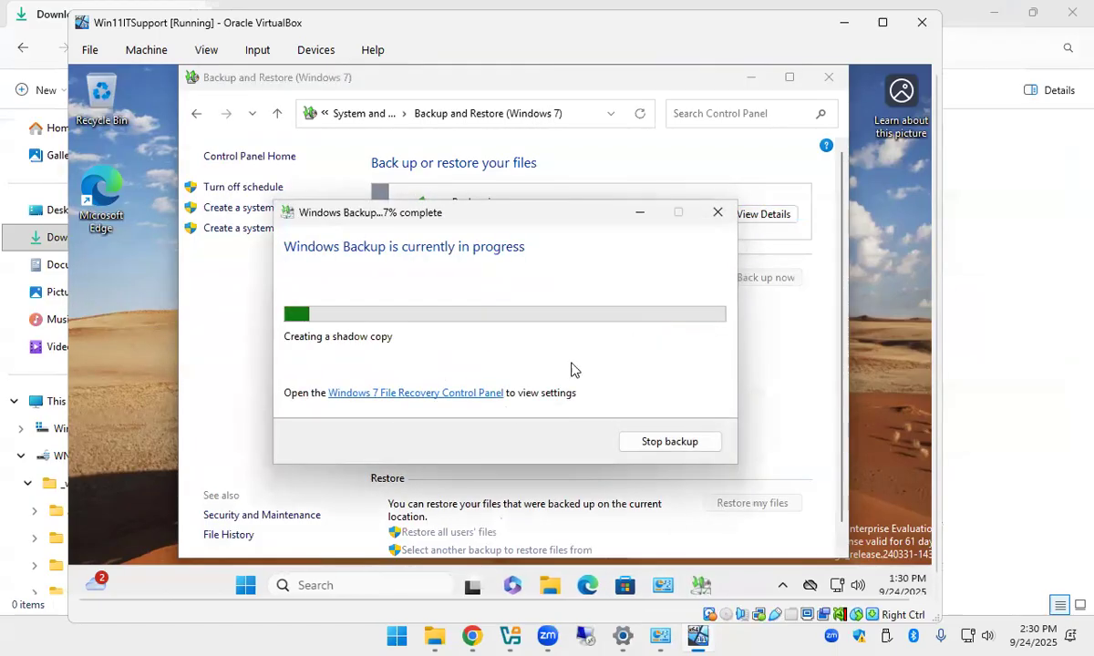
left_click(643, 444)
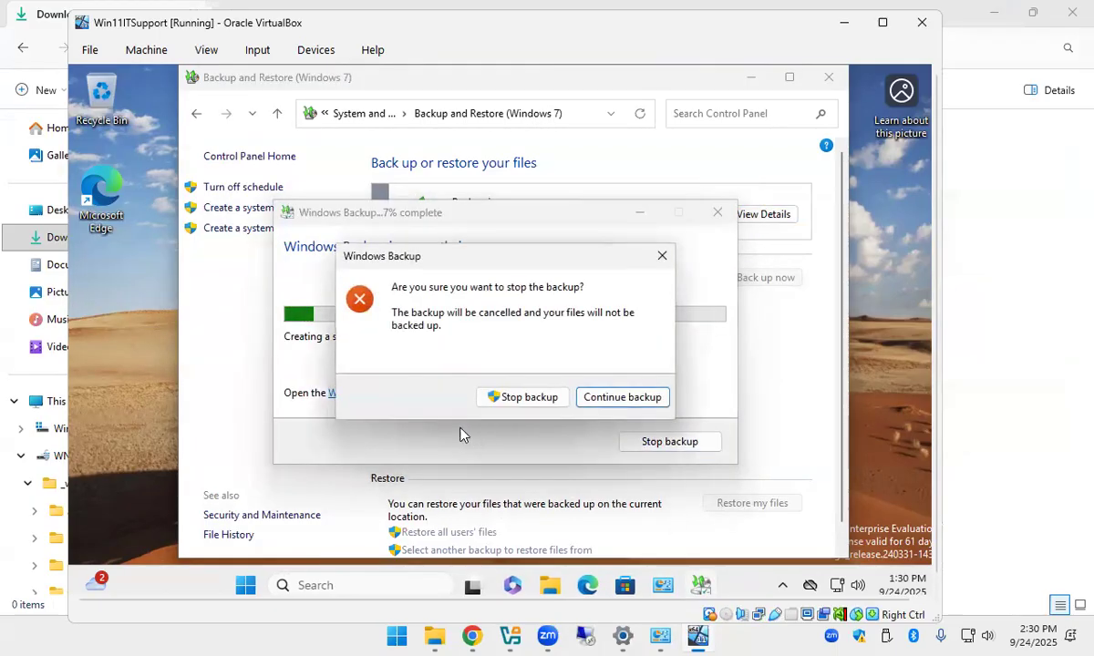
left_click(548, 401)
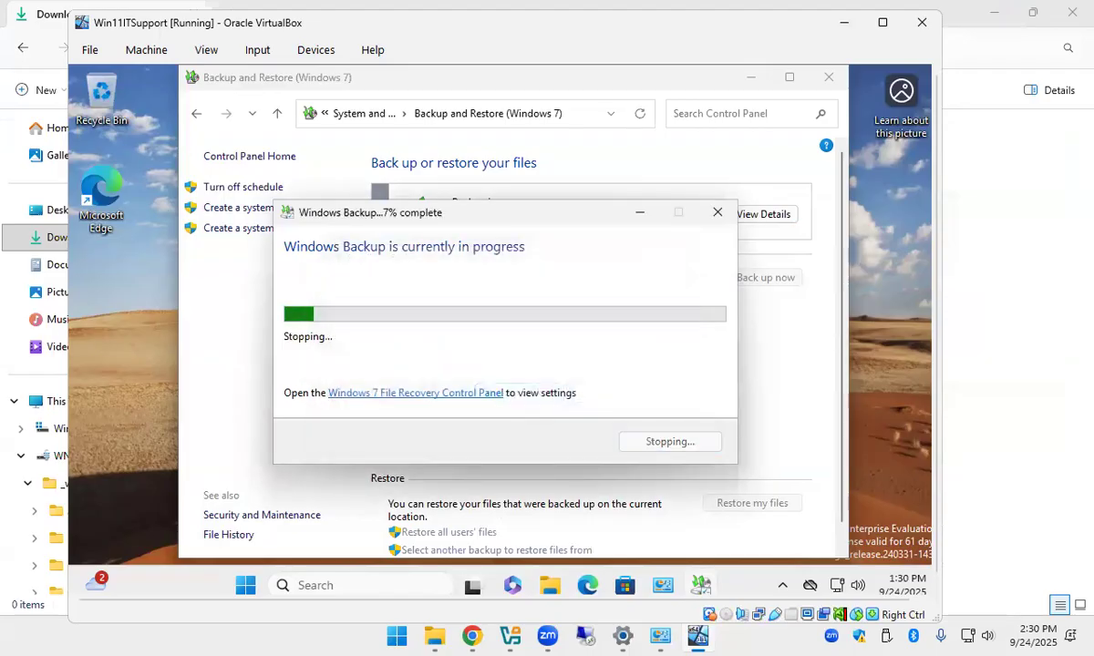